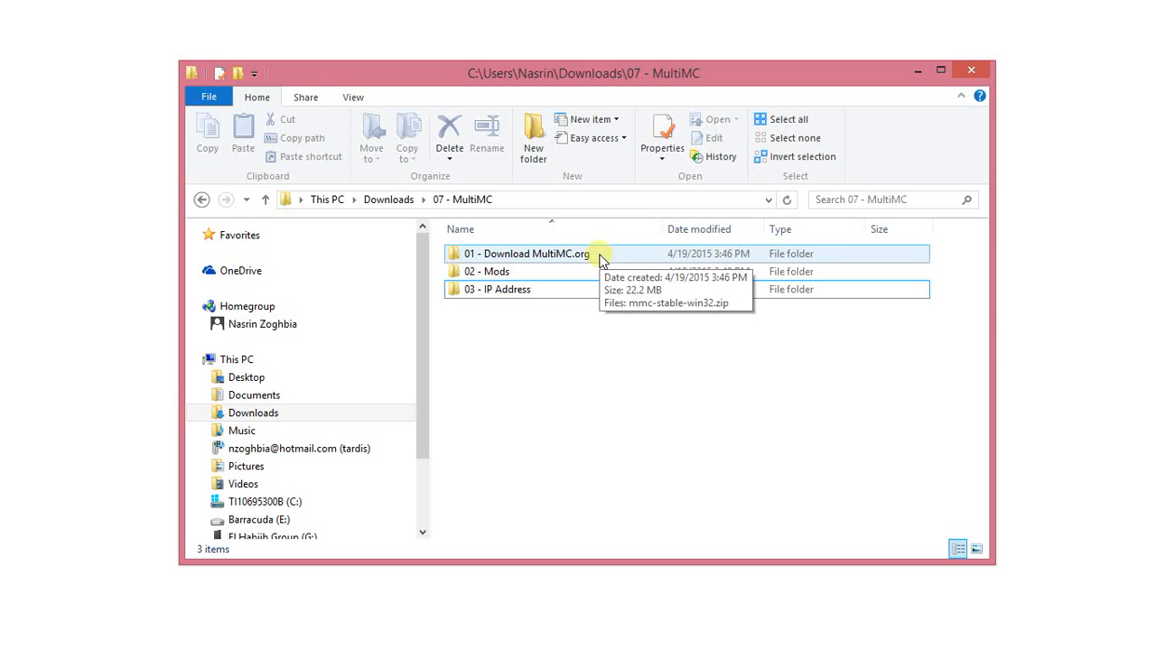
Open the mmc-stable-win32.zip archive from the "01 - Download MultiMC.org" folder and bring the archive contents into view.
{"action": "left_click", "coordinate": [576, 259]}
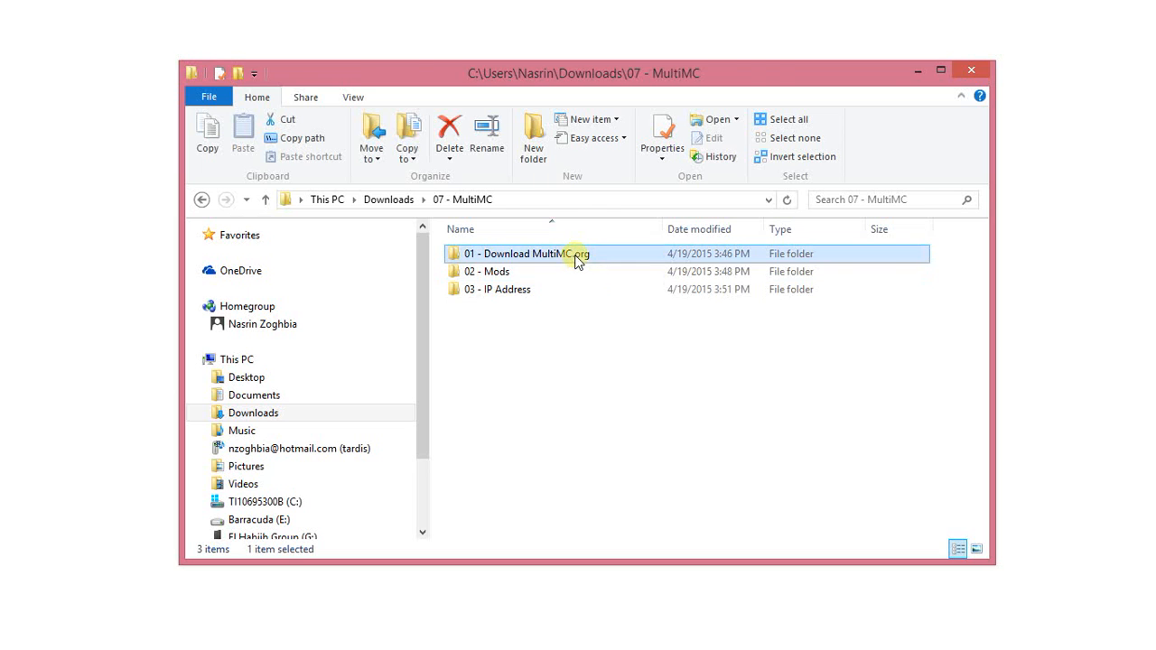
{"action": "double_click", "coordinate": [576, 259]}
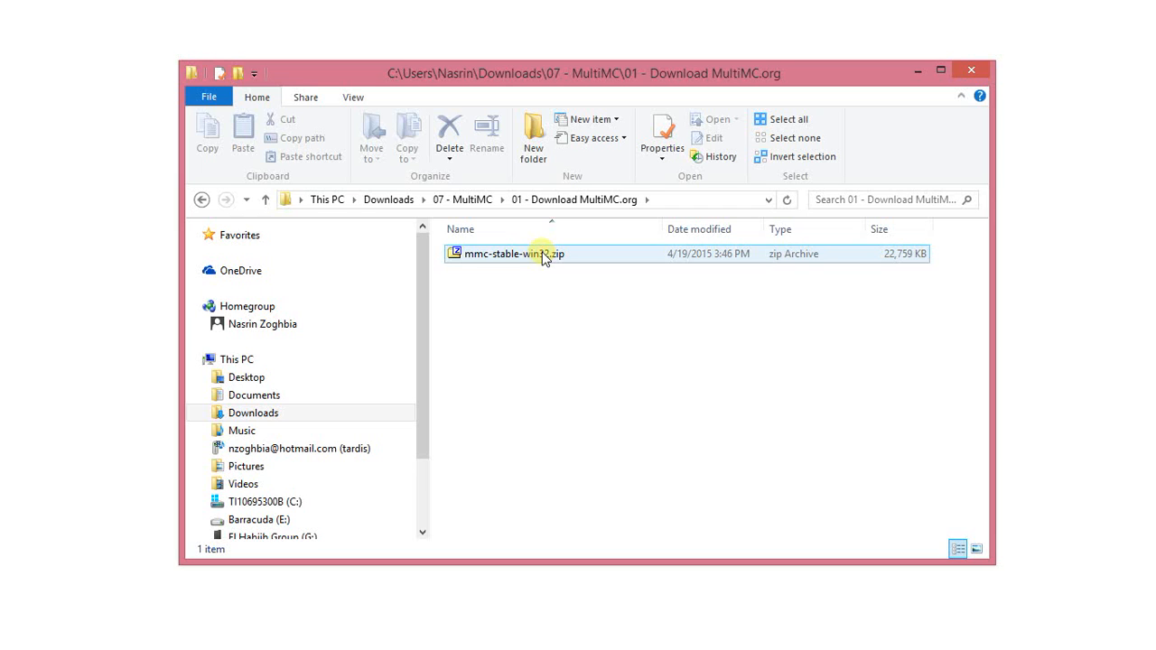
{"action": "left_click", "coordinate": [545, 259]}
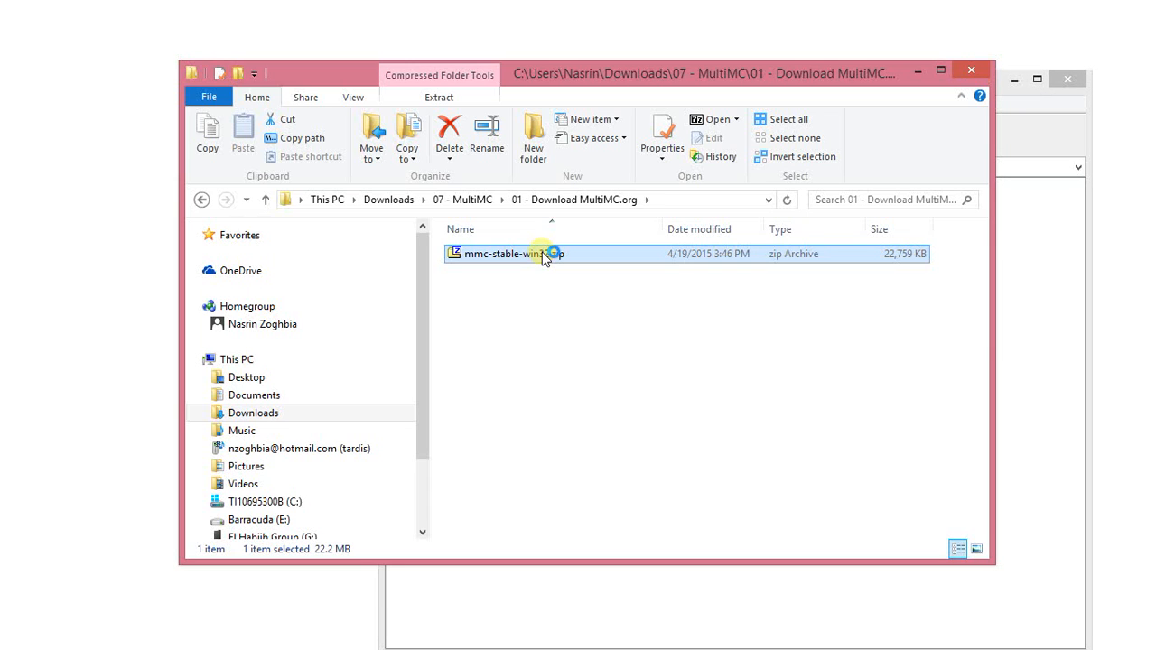
{"action": "left_click", "coordinate": [918, 70]}
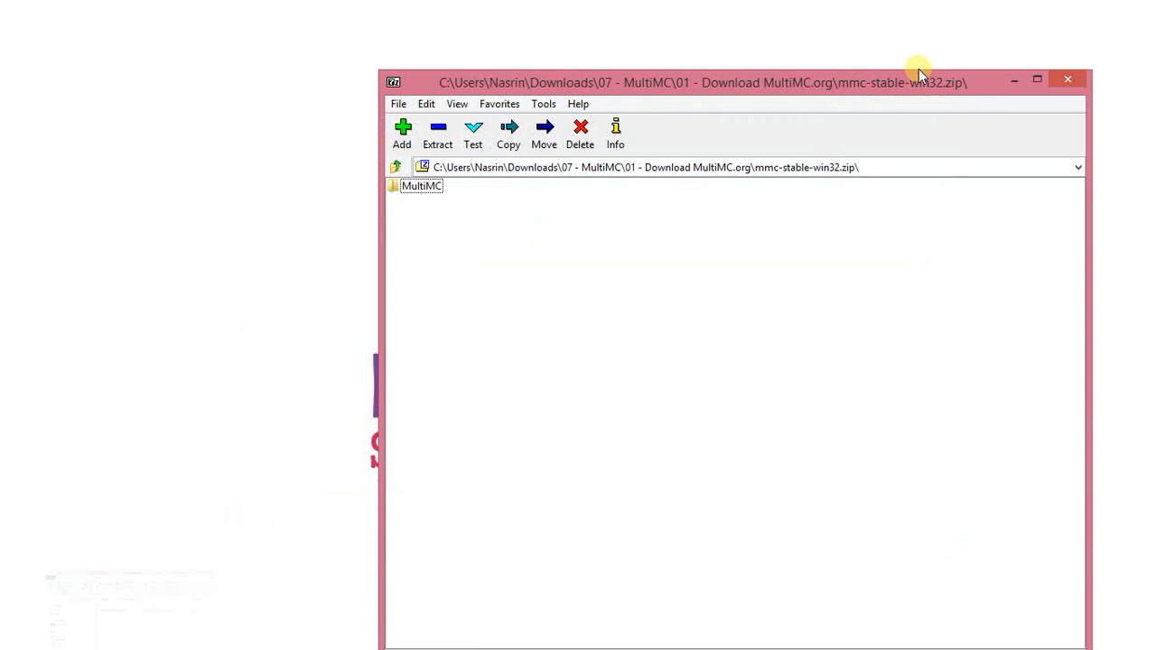
Extract the MultiMC folder from the archive into the "01 - Download MultiMC.org" folder.
{"action": "left_click", "coordinate": [420, 186]}
{"action": "left_click", "coordinate": [441, 145]}
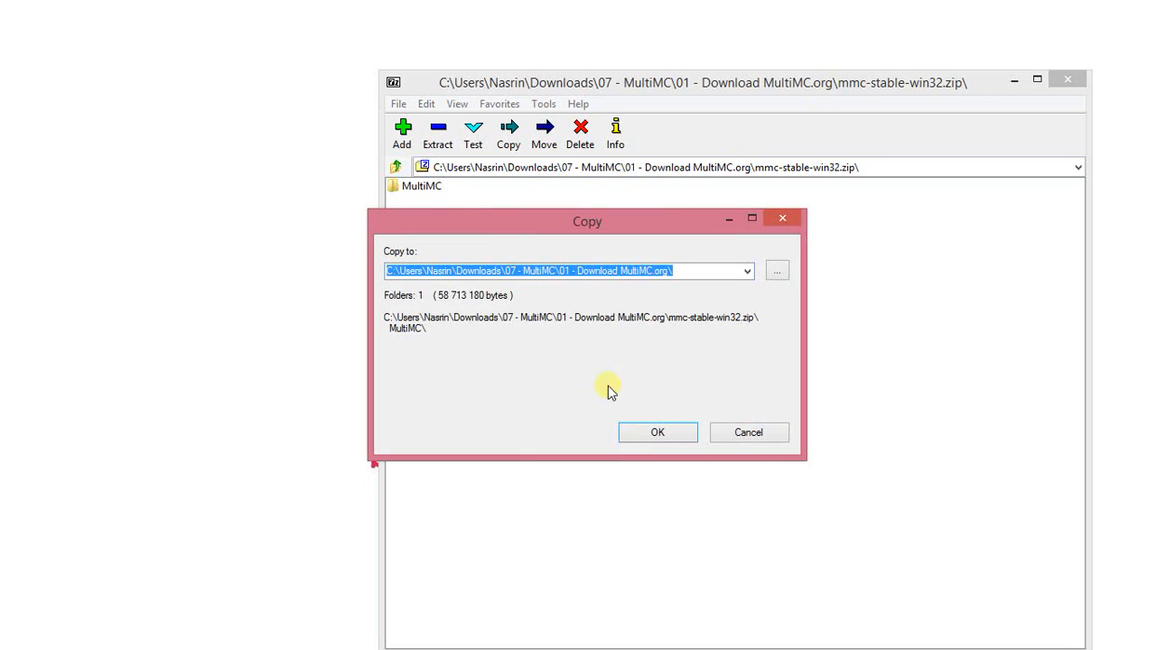
{"action": "left_click", "coordinate": [645, 432]}
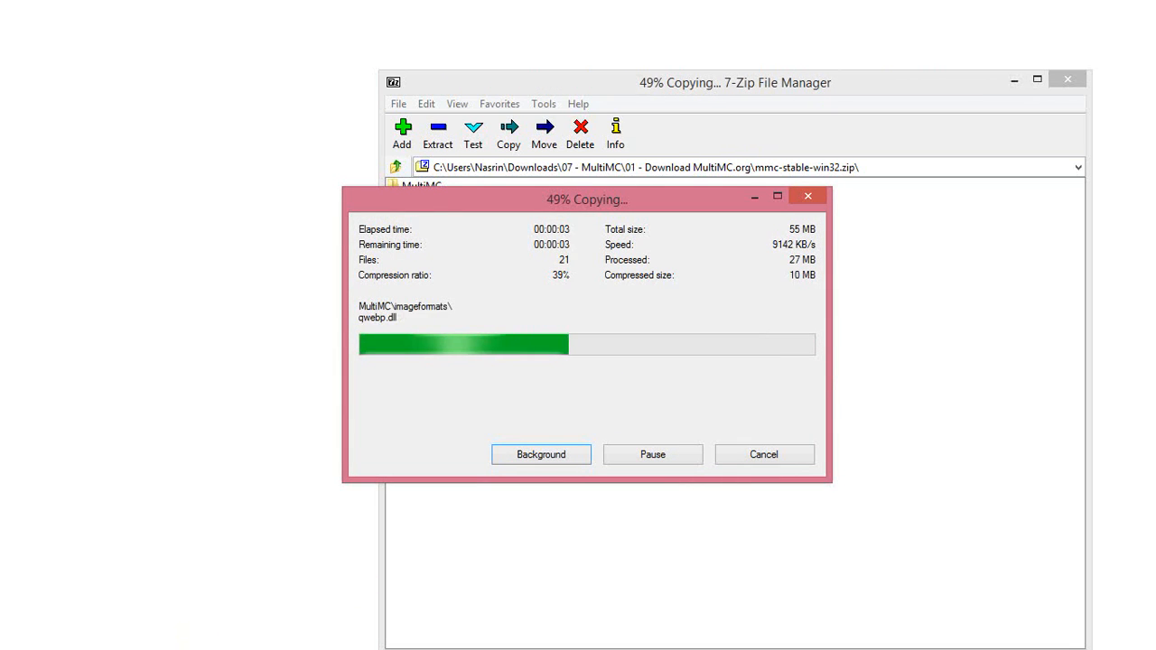
{"action": "mouse_move", "coordinate": [28, 649]}
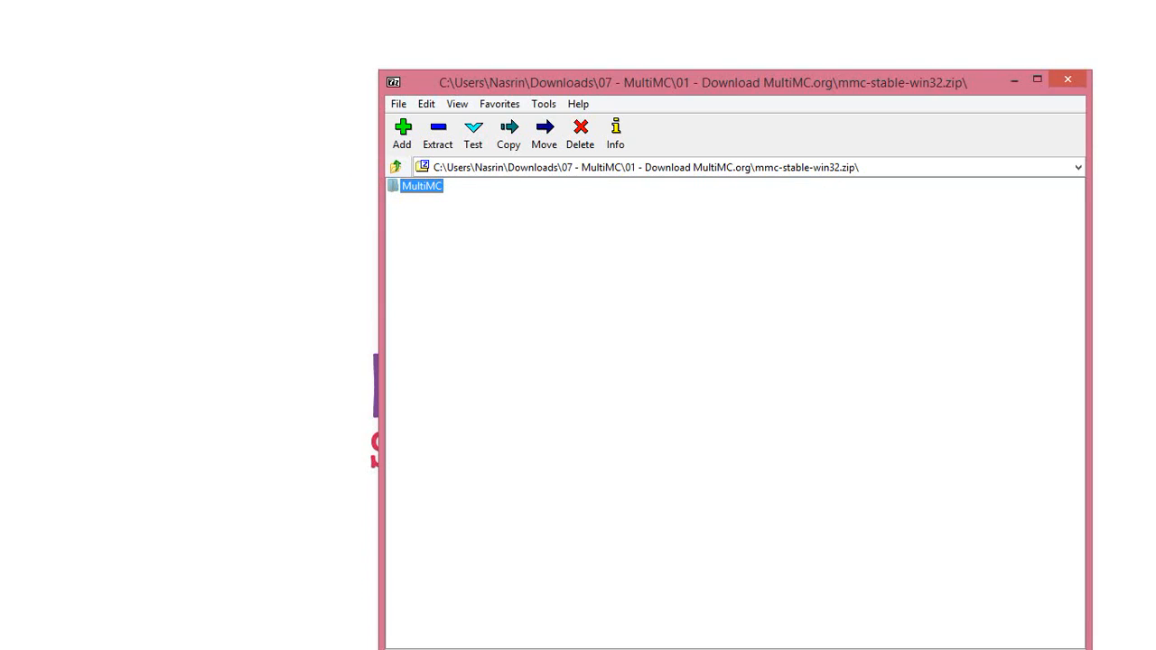
Launch MultiMC from the extracted MultiMC folder and select the 32-bit Java version 1.8.0_45.
{"action": "left_click", "coordinate": [104, 649]}
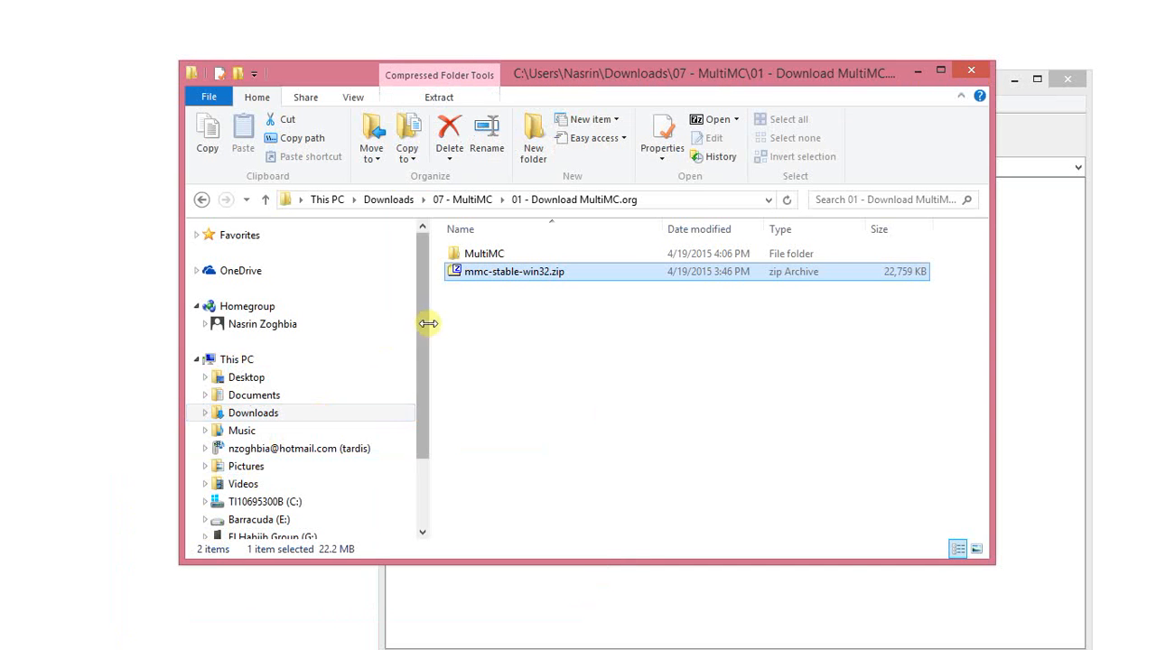
{"action": "double_click", "coordinate": [471, 256]}
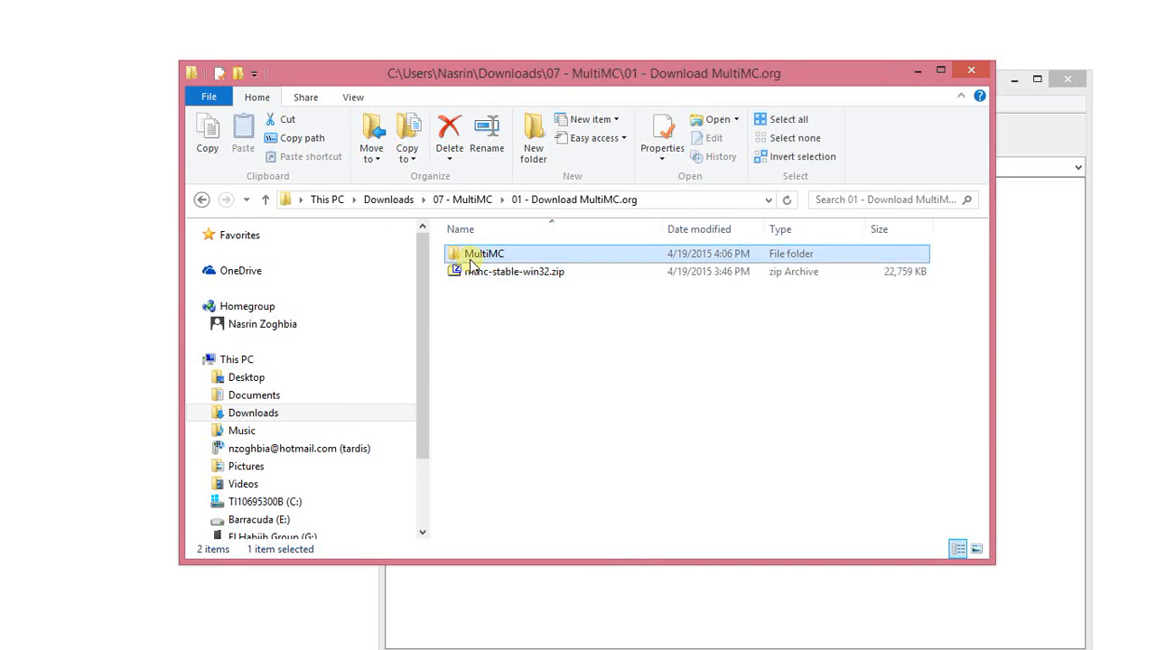
{"action": "left_click_drag", "start_coordinate": [985, 284], "coordinate": [984, 323]}
{"action": "double_click", "coordinate": [502, 410]}
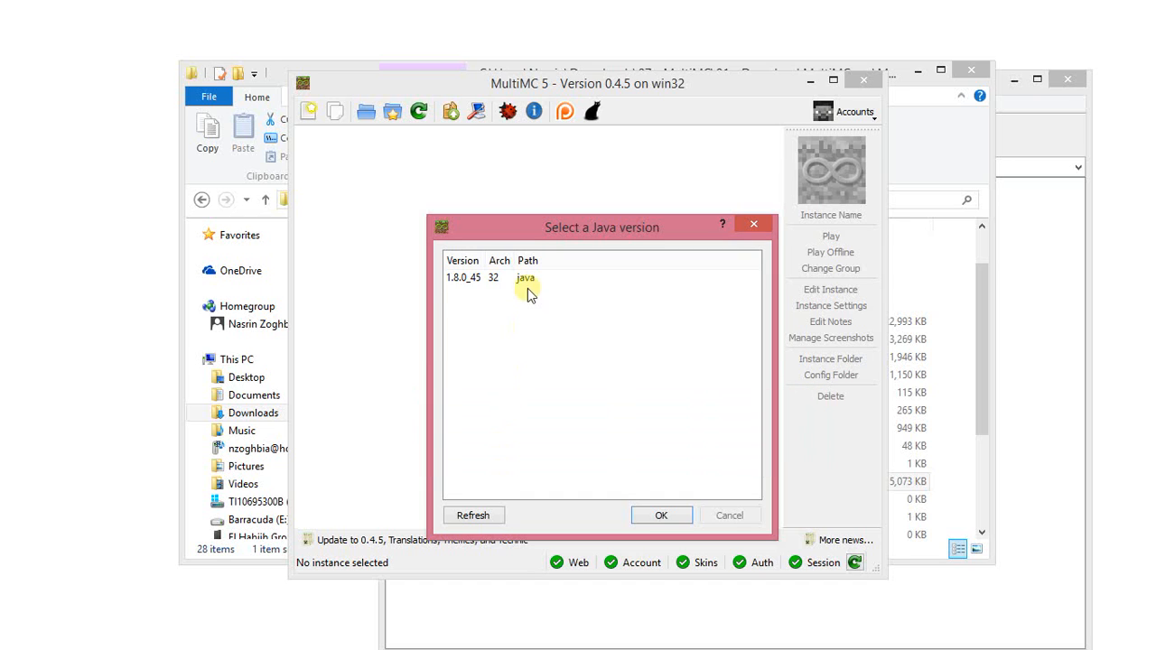
{"action": "left_click", "coordinate": [528, 278]}
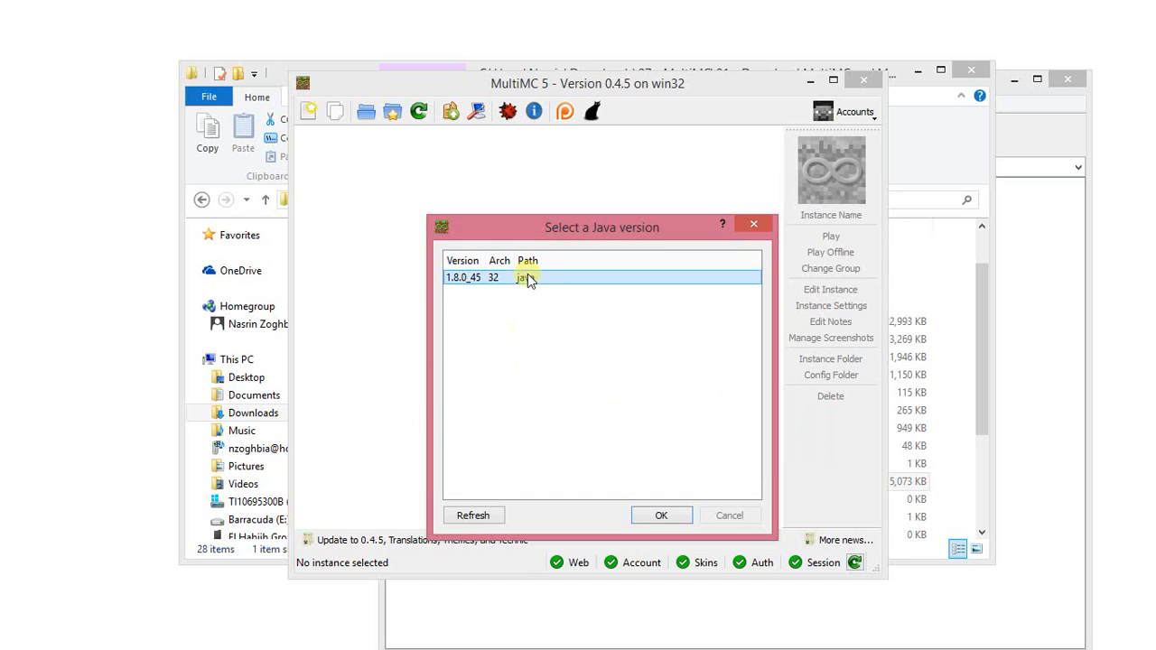
{"action": "left_click", "coordinate": [646, 515]}
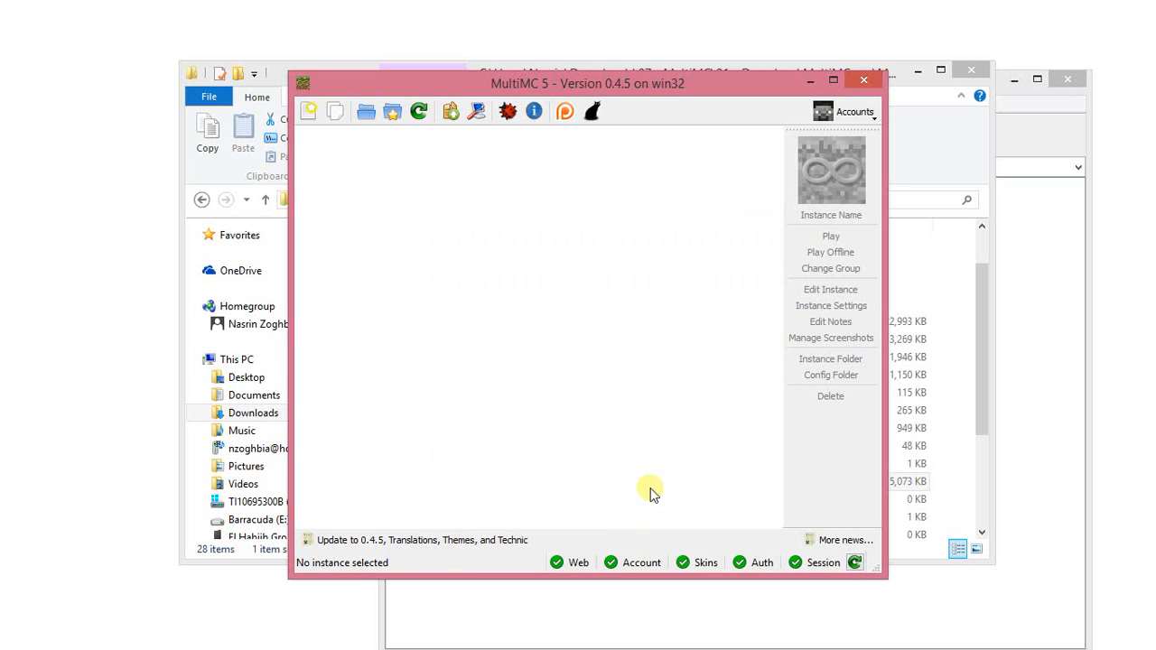
Add a Mojang account to MultiMC by entering the account e-mail and password.
{"action": "left_click", "coordinate": [852, 111]}
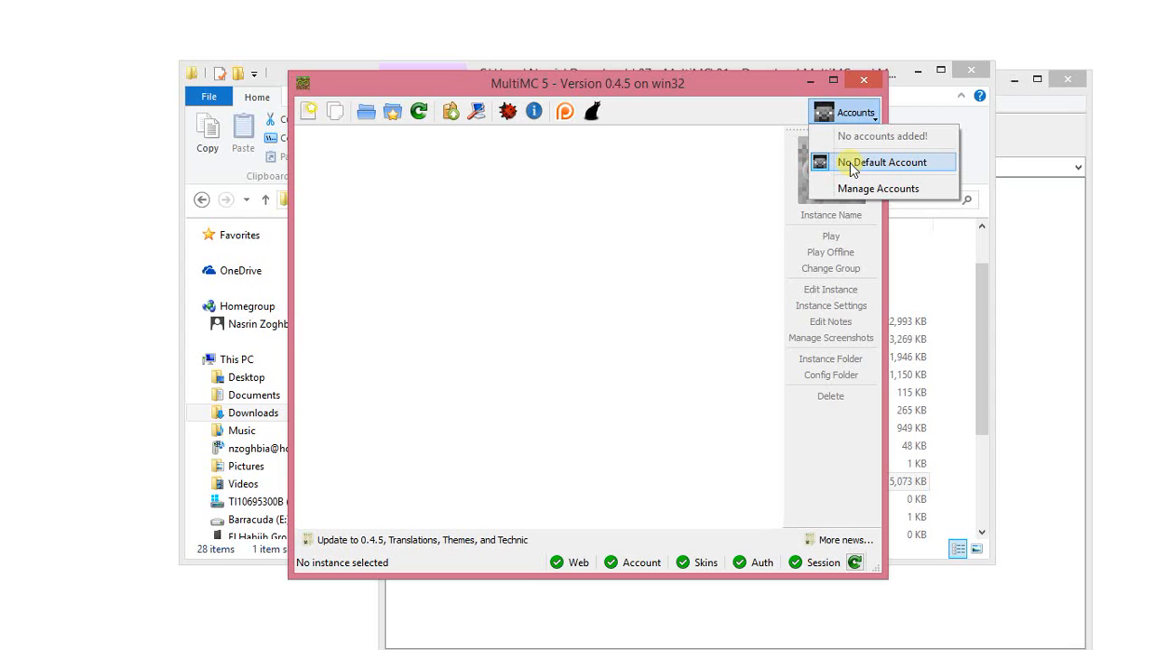
{"action": "left_click", "coordinate": [858, 188]}
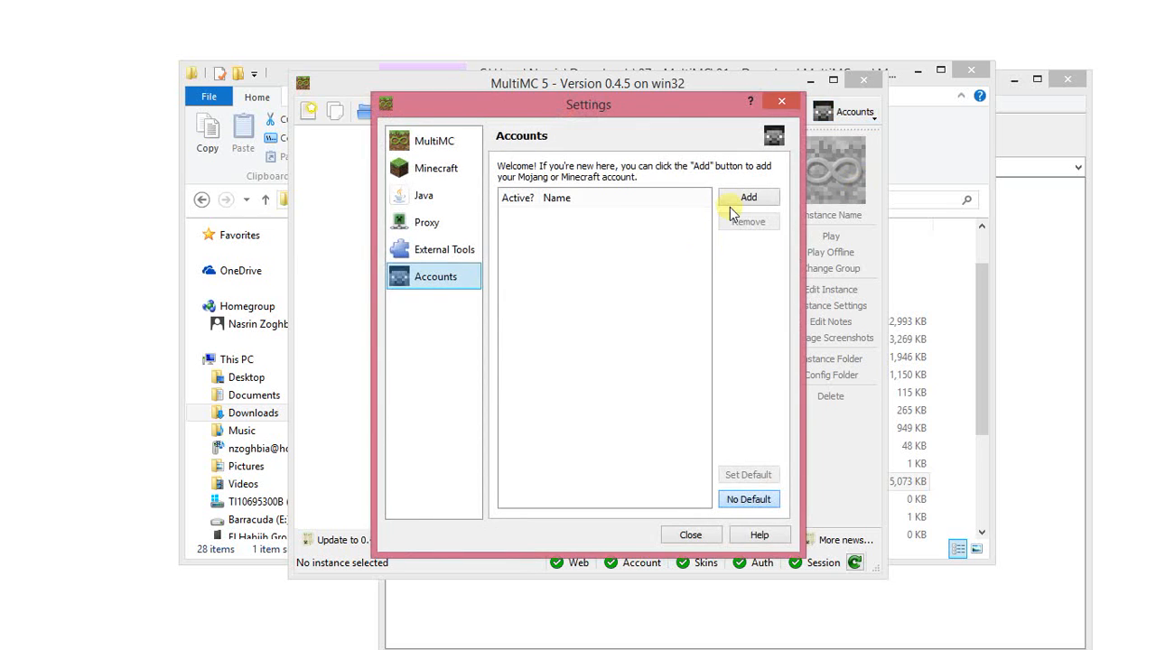
{"action": "left_click", "coordinate": [746, 199]}
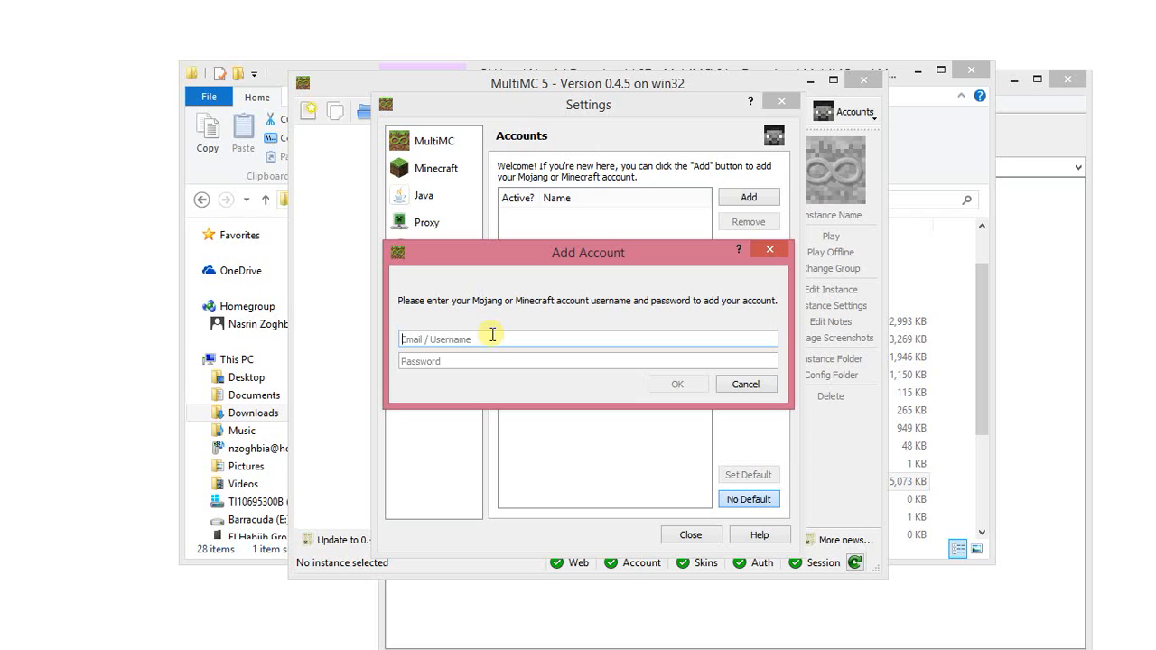
{"action": "key", "text": "Tab"}
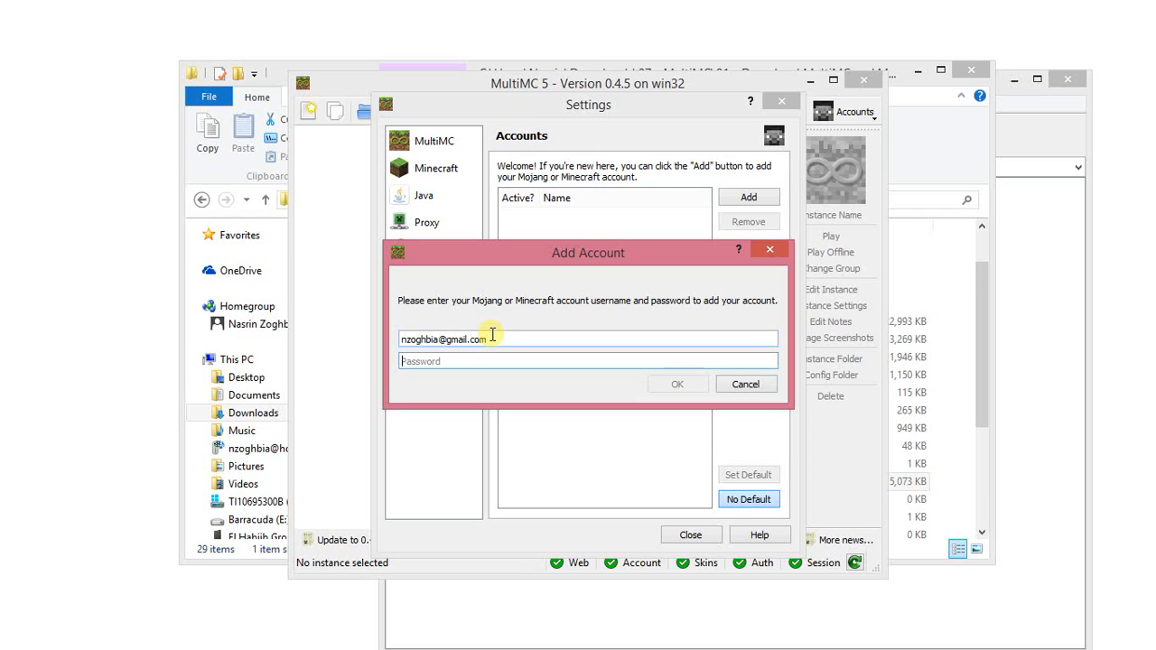
{"action": "type", "text": "*******"}
{"action": "key", "text": "ctrl+a"}
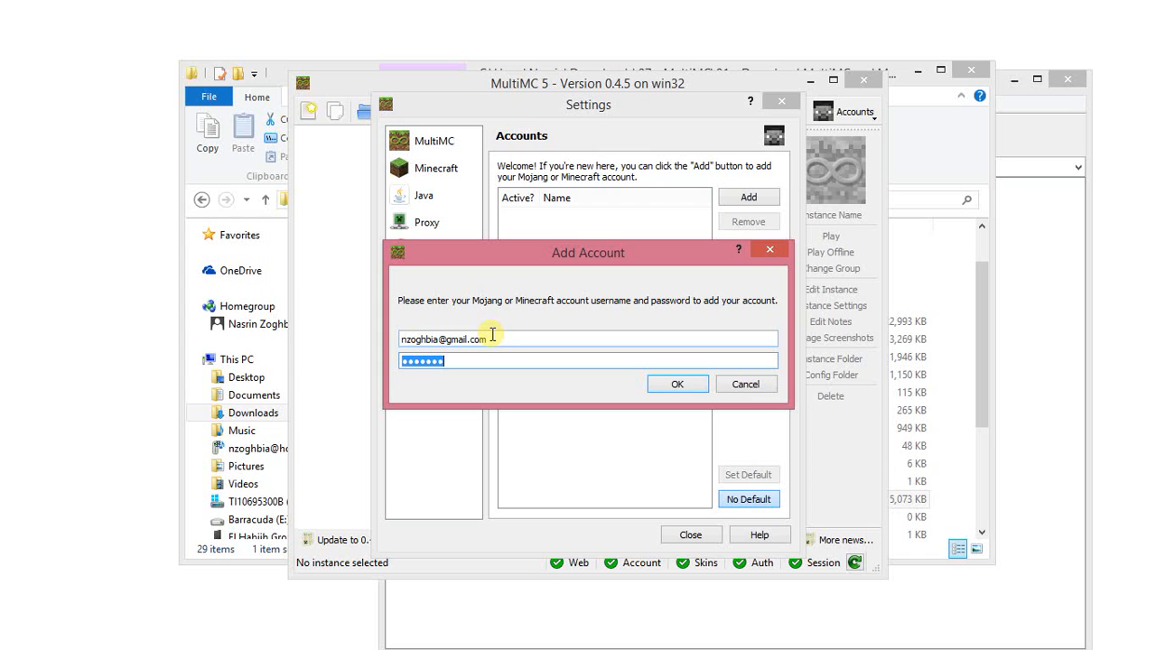
{"action": "type", "text": "************"}
{"action": "left_click", "coordinate": [678, 385]}
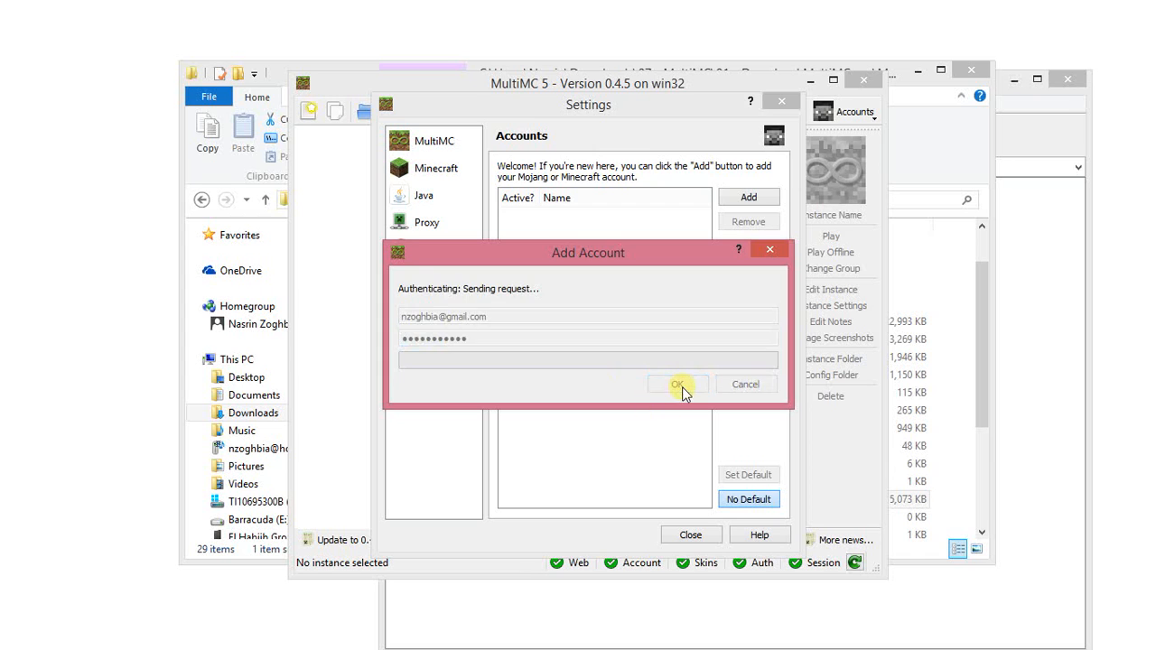
Close the account settings and check which account is set as active.
{"action": "left_click", "coordinate": [533, 216]}
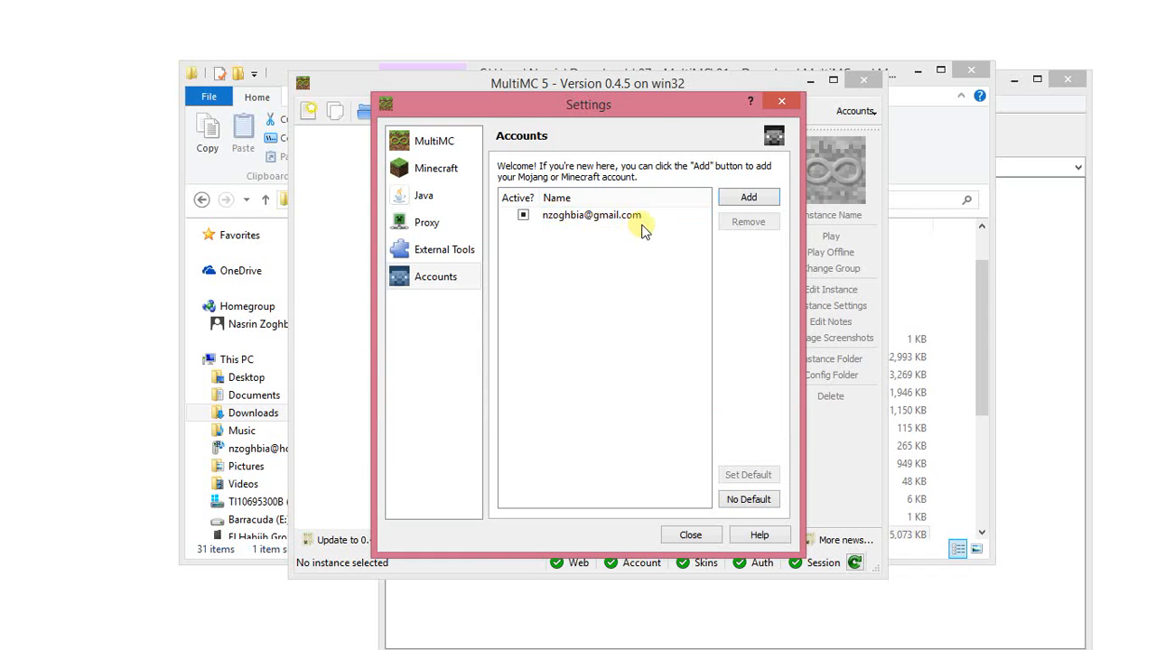
{"action": "mouse_move", "coordinate": [650, 107]}
{"action": "left_mouse_down"}
{"action": "mouse_move", "coordinate": [550, 108]}
{"action": "mouse_move", "coordinate": [636, 113]}
{"action": "left_mouse_up"}
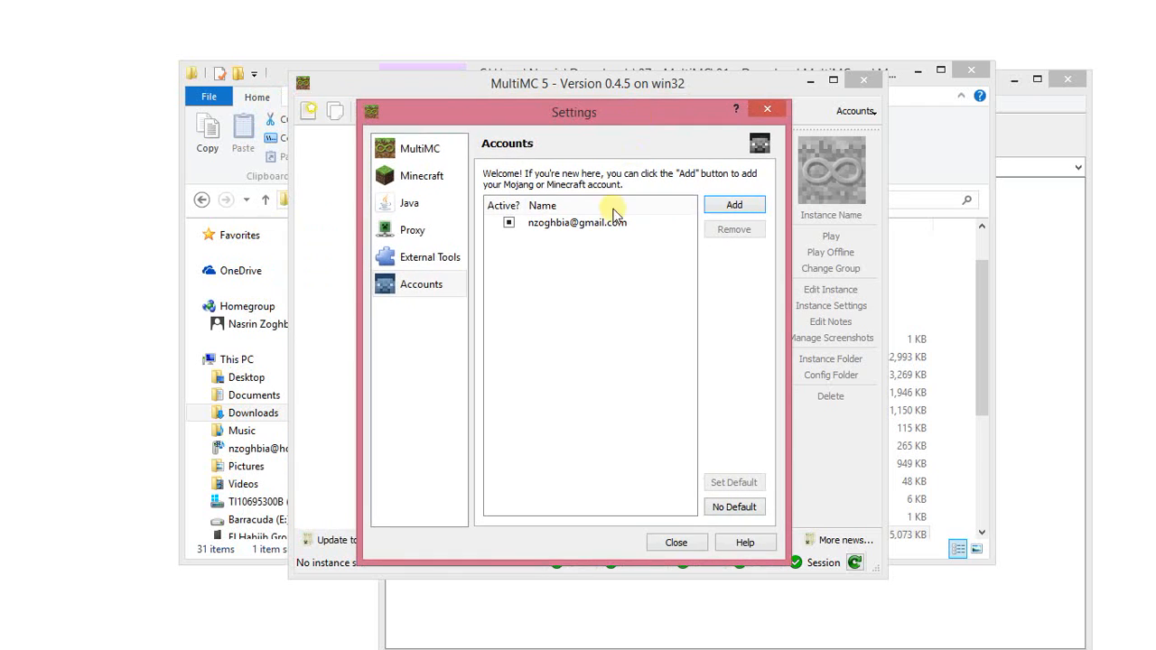
{"action": "left_click", "coordinate": [691, 541]}
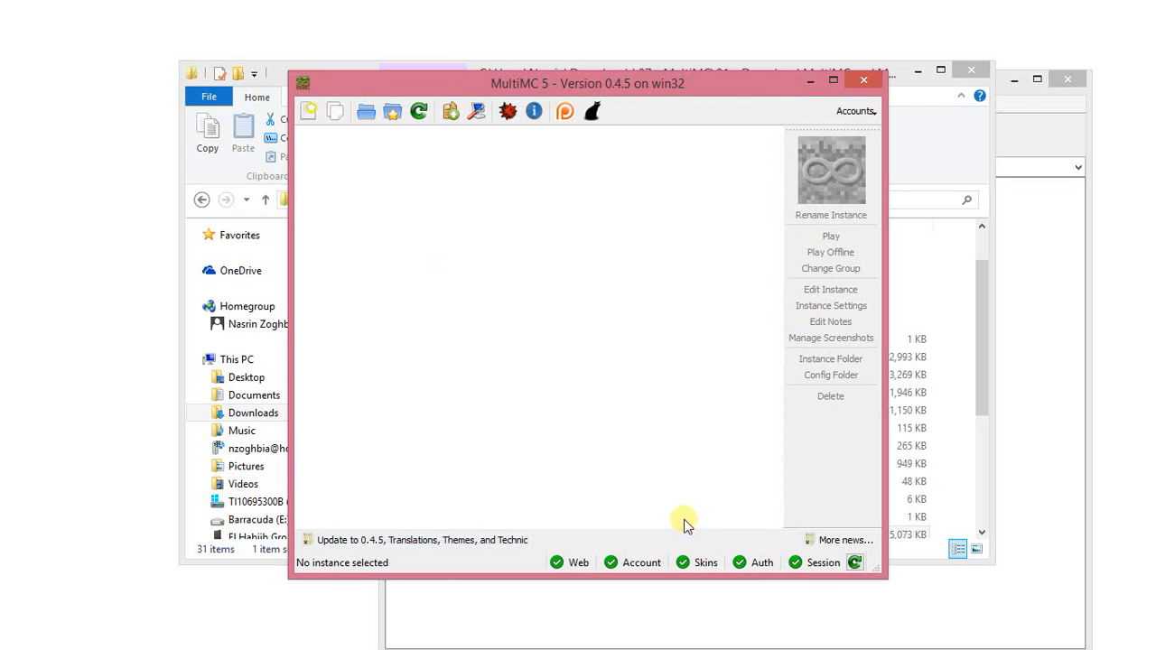
{"action": "left_click", "coordinate": [862, 111]}
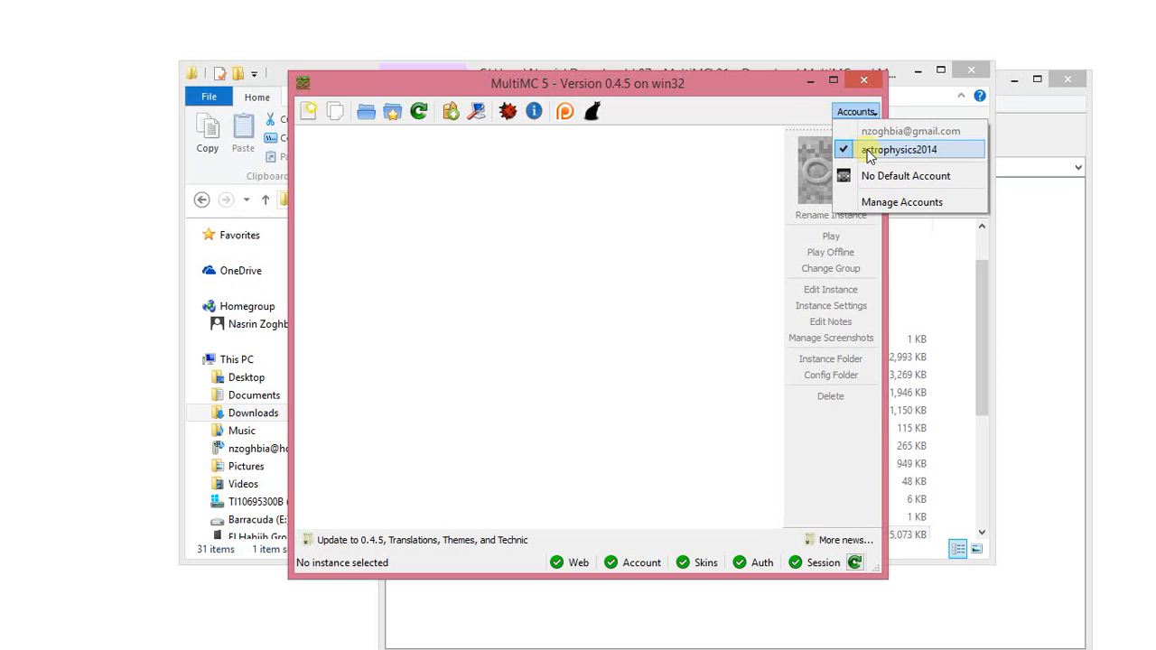
{"action": "left_click", "coordinate": [456, 283]}
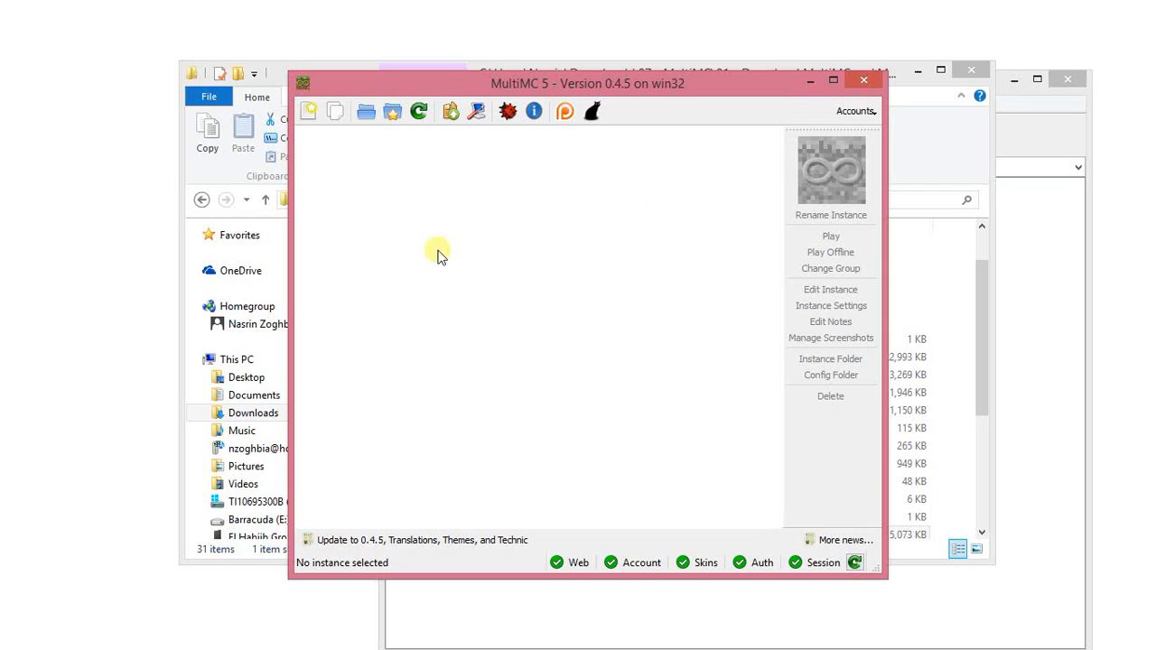
Start a new instance and name it "MSOL Self-Study Server".
{"action": "left_click", "coordinate": [310, 114]}
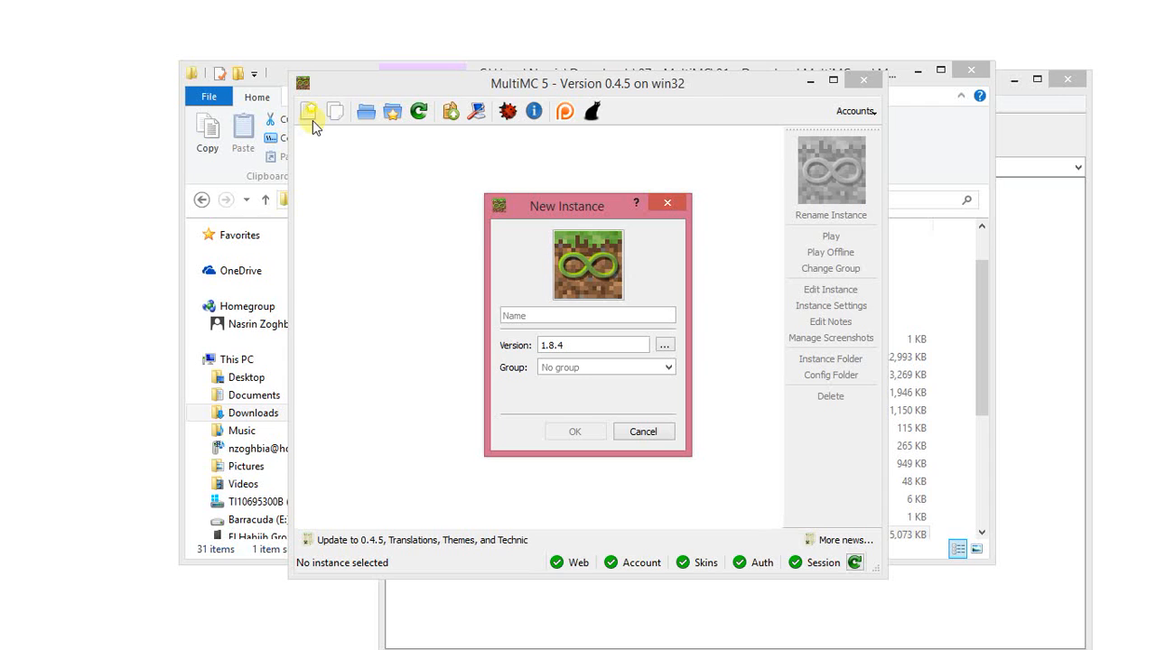
{"action": "left_click", "coordinate": [572, 318]}
{"action": "type", "text": "MSOL "}
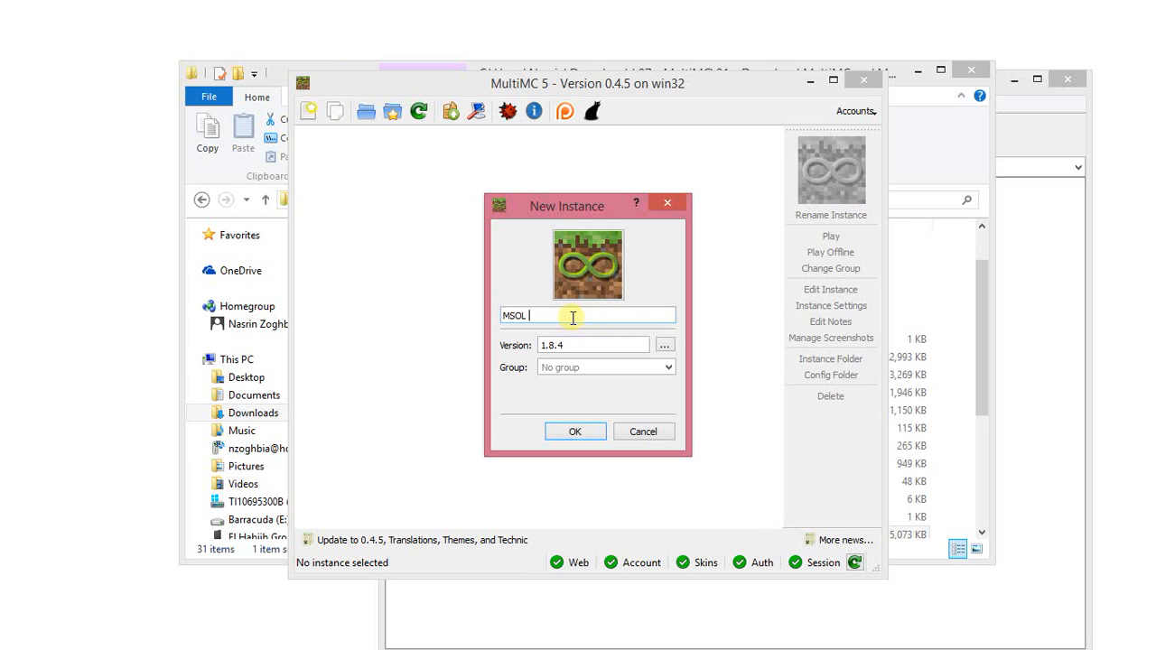
{"action": "type", "text": "Self-Study Server"}
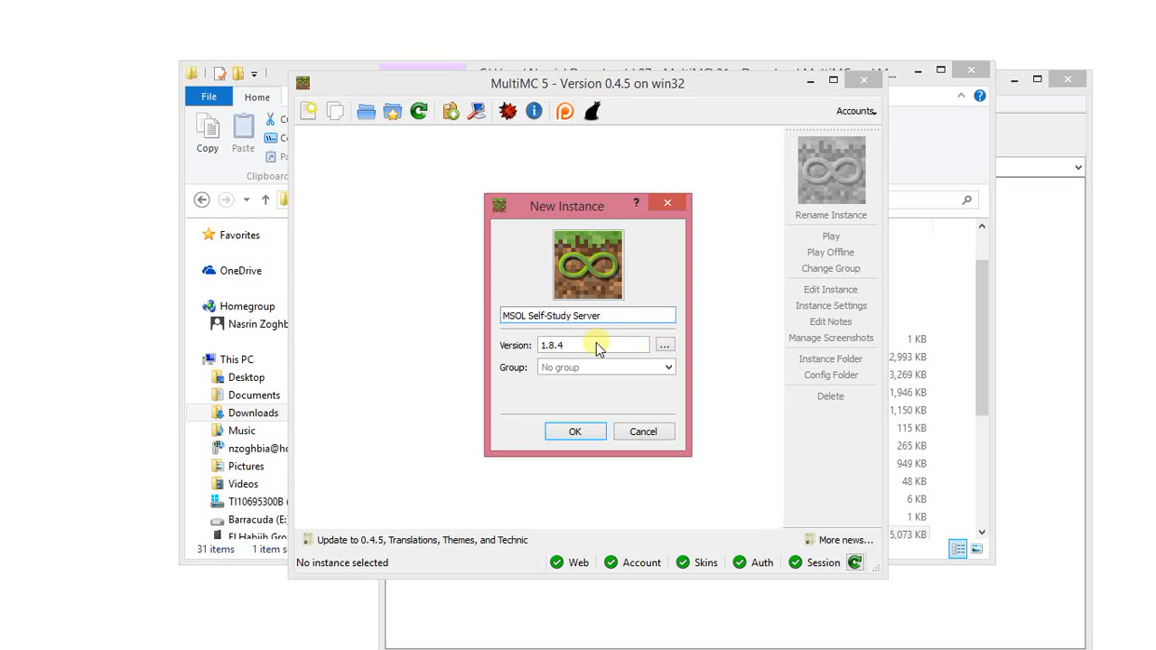
Set the new instance's Minecraft version to the 1.7.10 regular release and create the instance.
{"action": "left_click", "coordinate": [664, 345]}
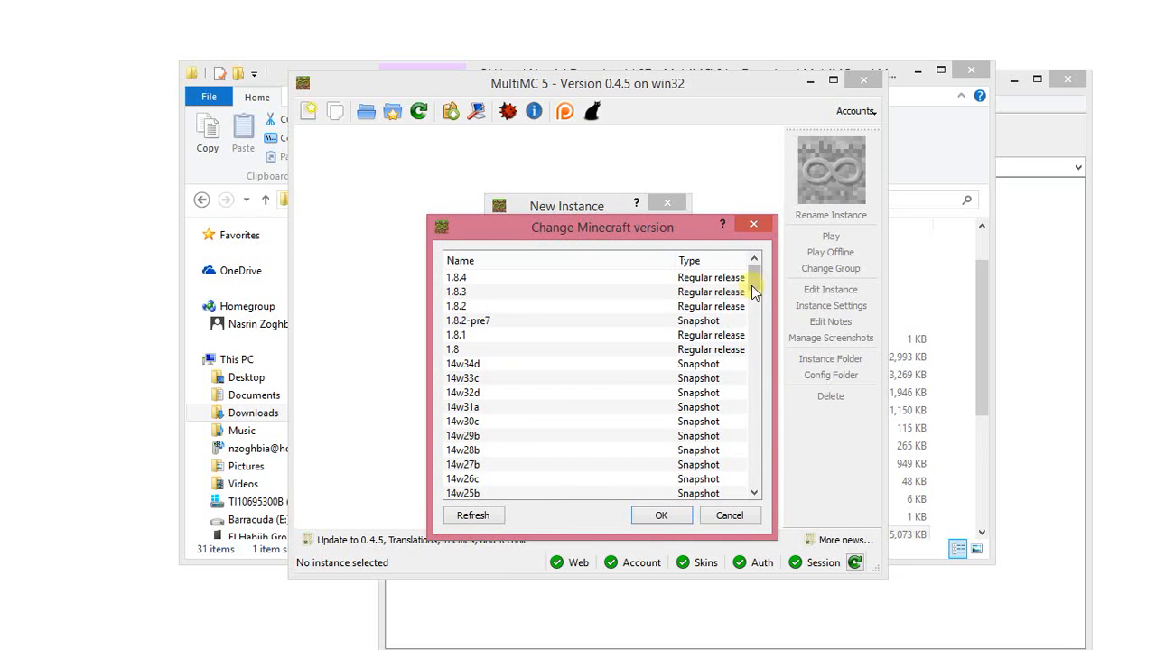
{"action": "left_click_drag", "start_coordinate": [751, 285], "coordinate": [753, 307]}
{"action": "left_click", "coordinate": [605, 336]}
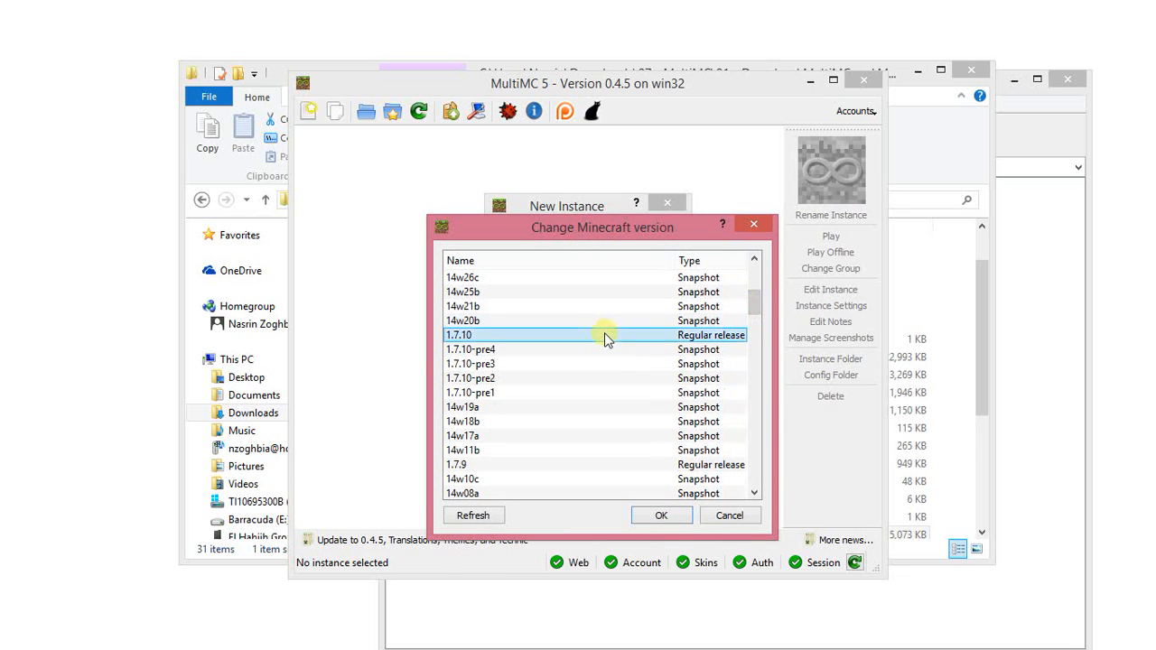
{"action": "left_click", "coordinate": [655, 516]}
{"action": "left_click", "coordinate": [595, 433]}
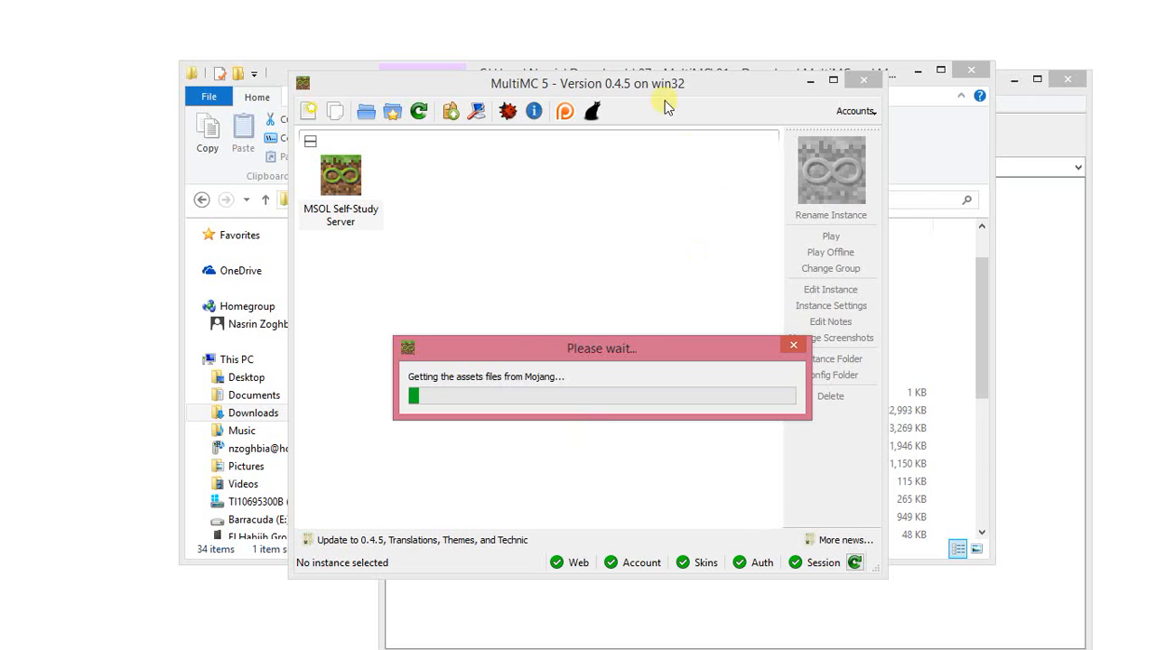
Close the archive window and return the file browser to the "07 - MultiMC" folder, moving its window aside to uncover MultiMC.
{"action": "left_click", "coordinate": [1024, 147]}
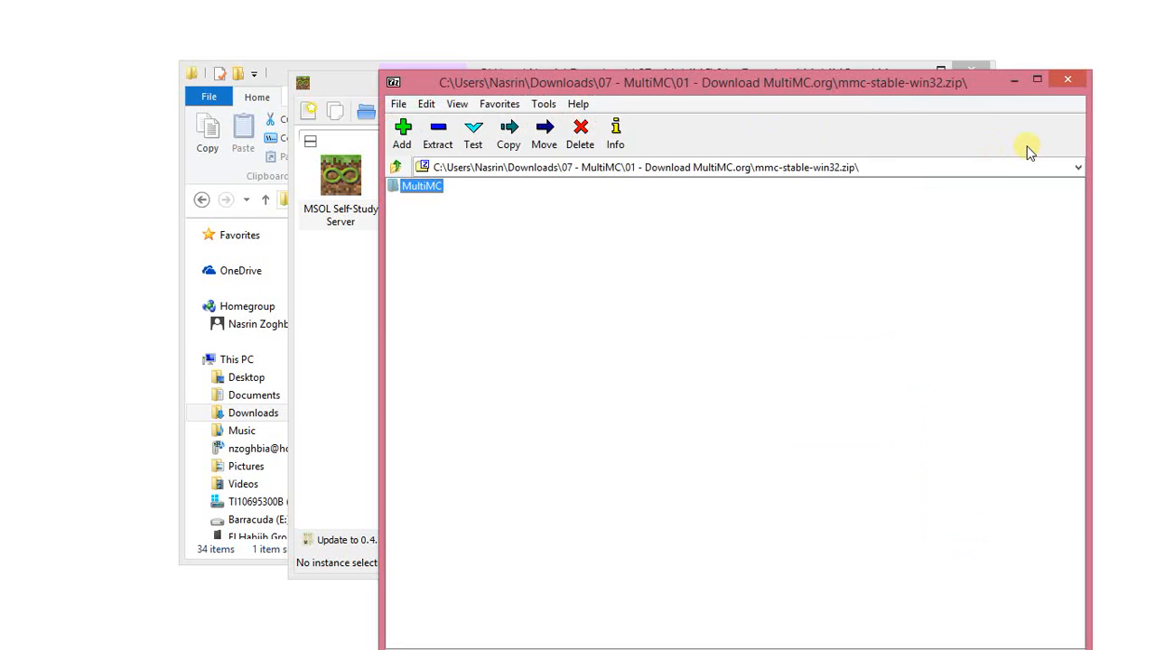
{"action": "left_click", "coordinate": [1069, 78]}
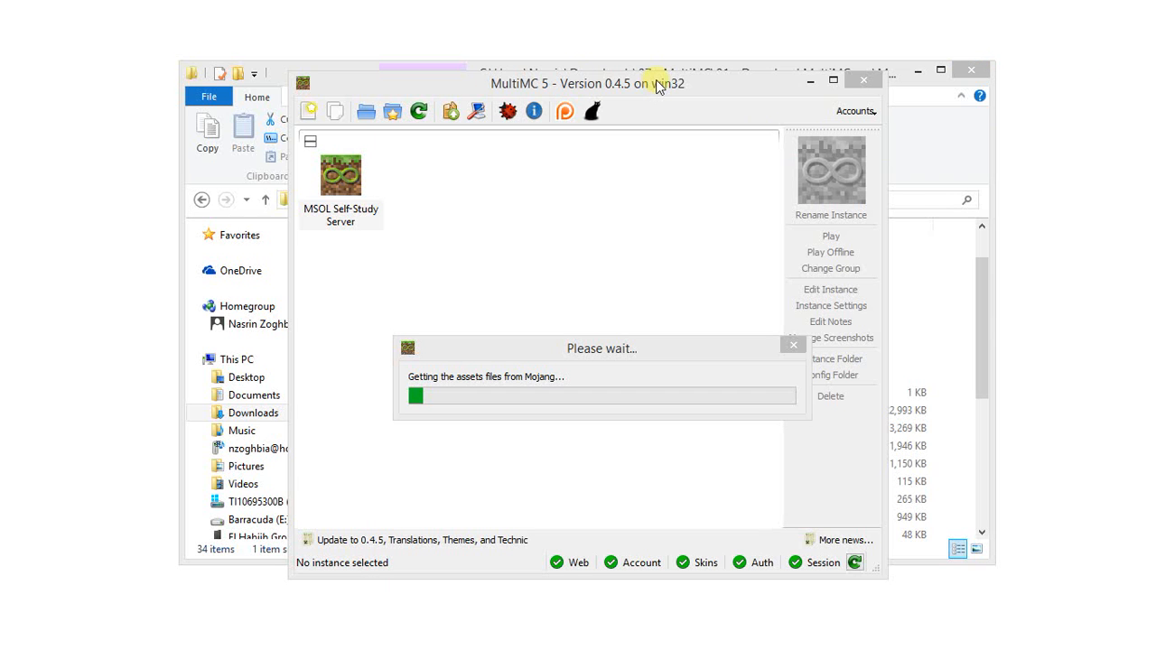
{"action": "left_click", "coordinate": [537, 70]}
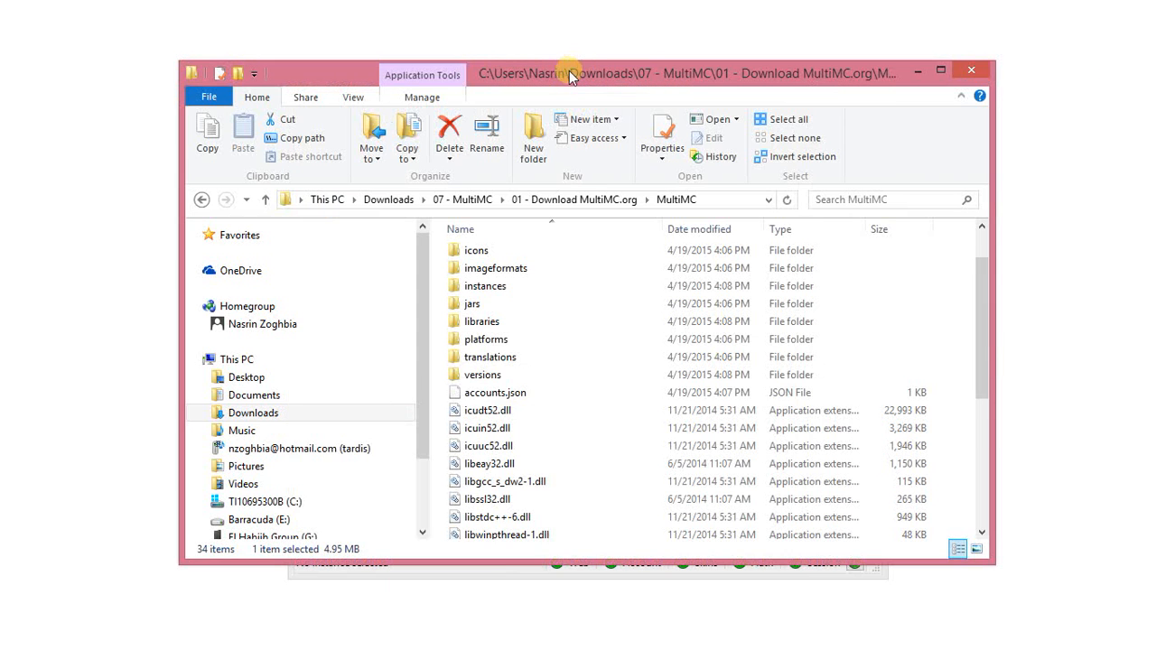
{"action": "left_click_drag", "start_coordinate": [537, 69], "coordinate": [640, 81]}
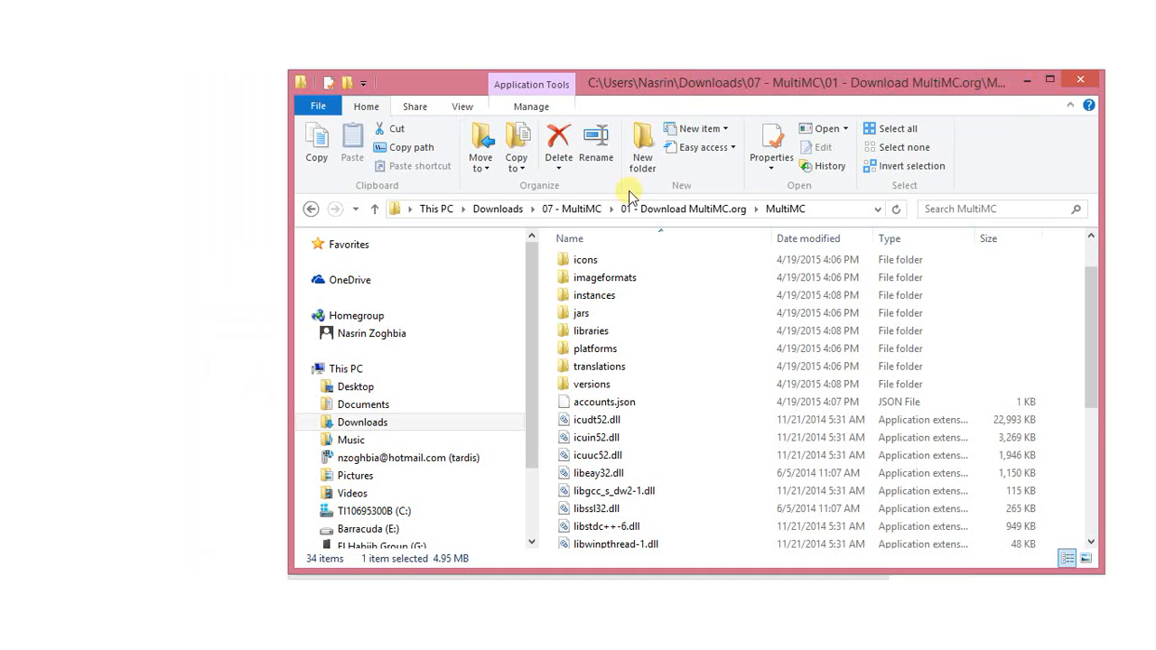
{"action": "left_click", "coordinate": [569, 212]}
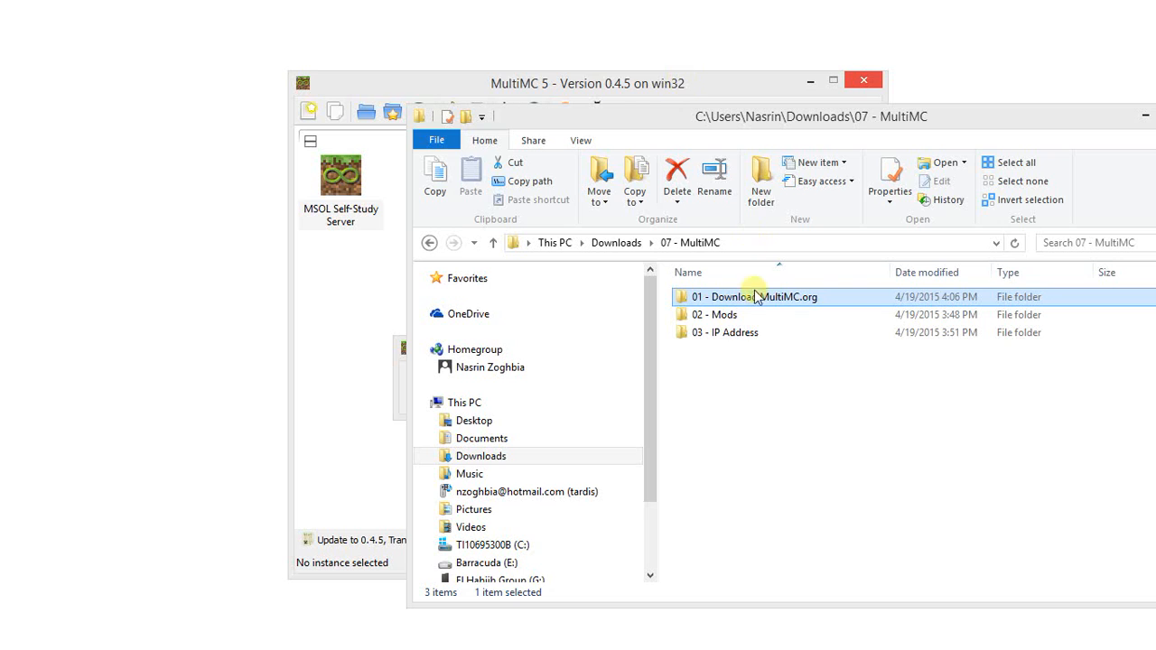
{"action": "left_click", "coordinate": [1047, 332]}
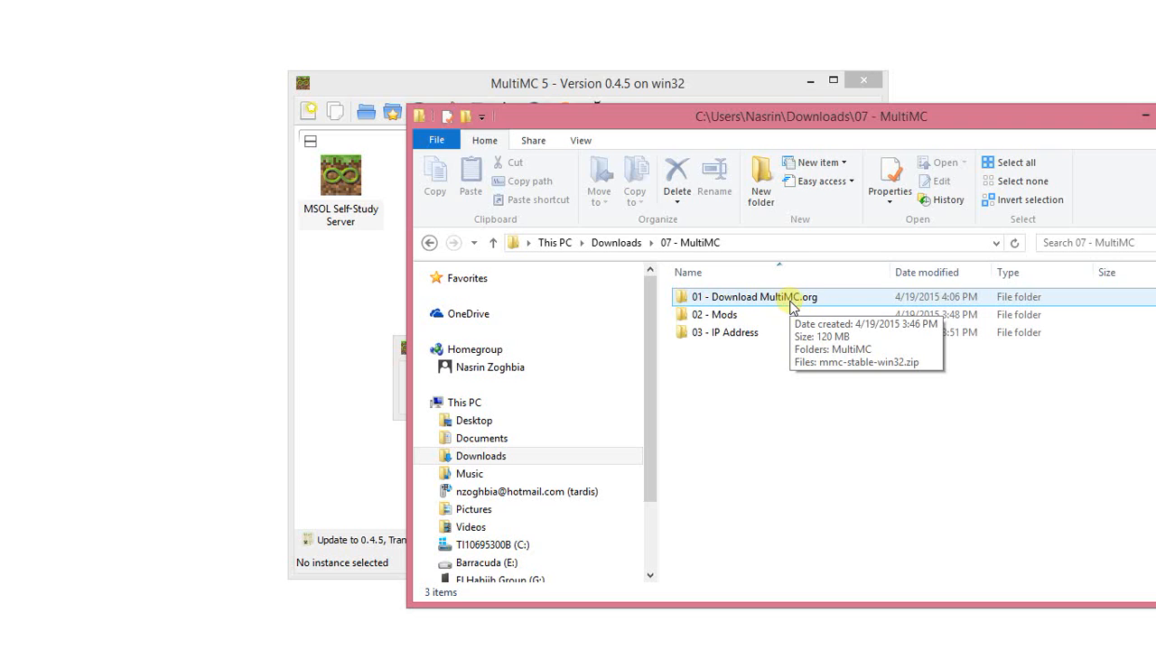
Open the "A - Self-Study Server" folder inside "02 - Mods" and check MultiMC's download progress before returning to the mod files.
{"action": "double_click", "coordinate": [775, 316]}
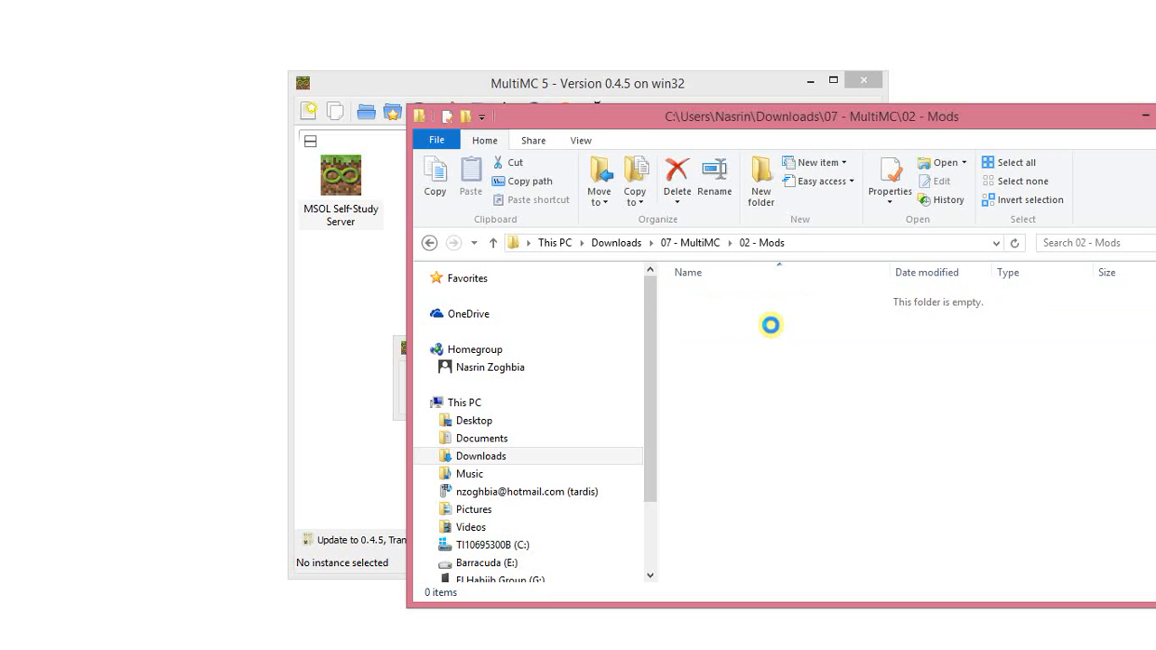
{"action": "left_click", "coordinate": [754, 300]}
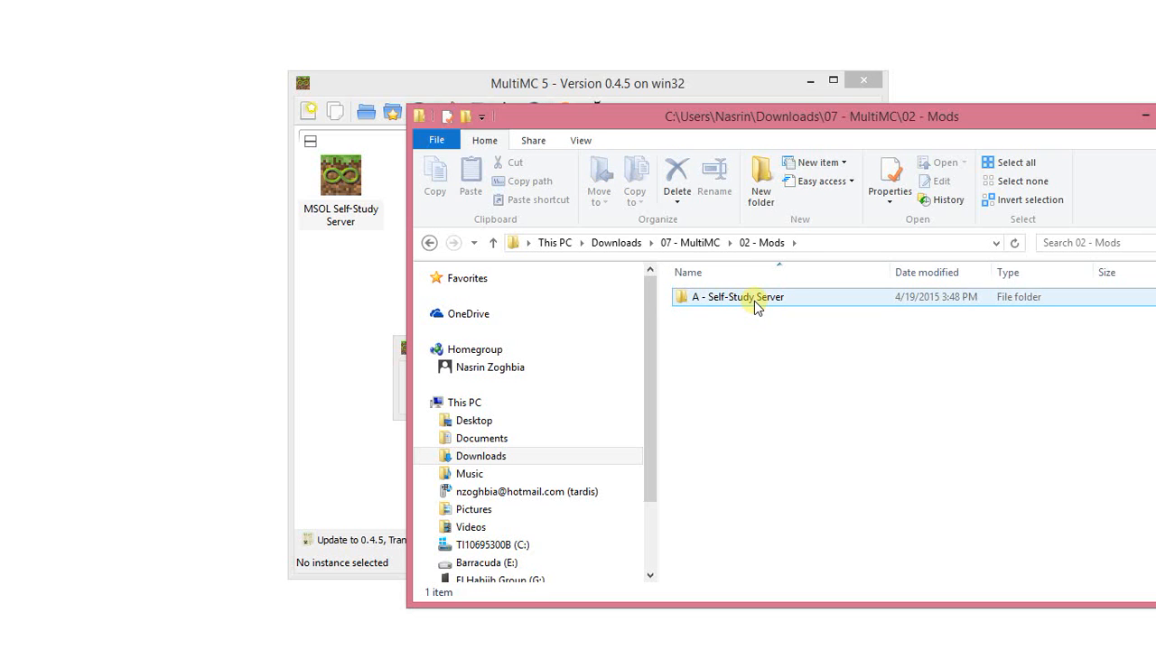
{"action": "double_click", "coordinate": [754, 301]}
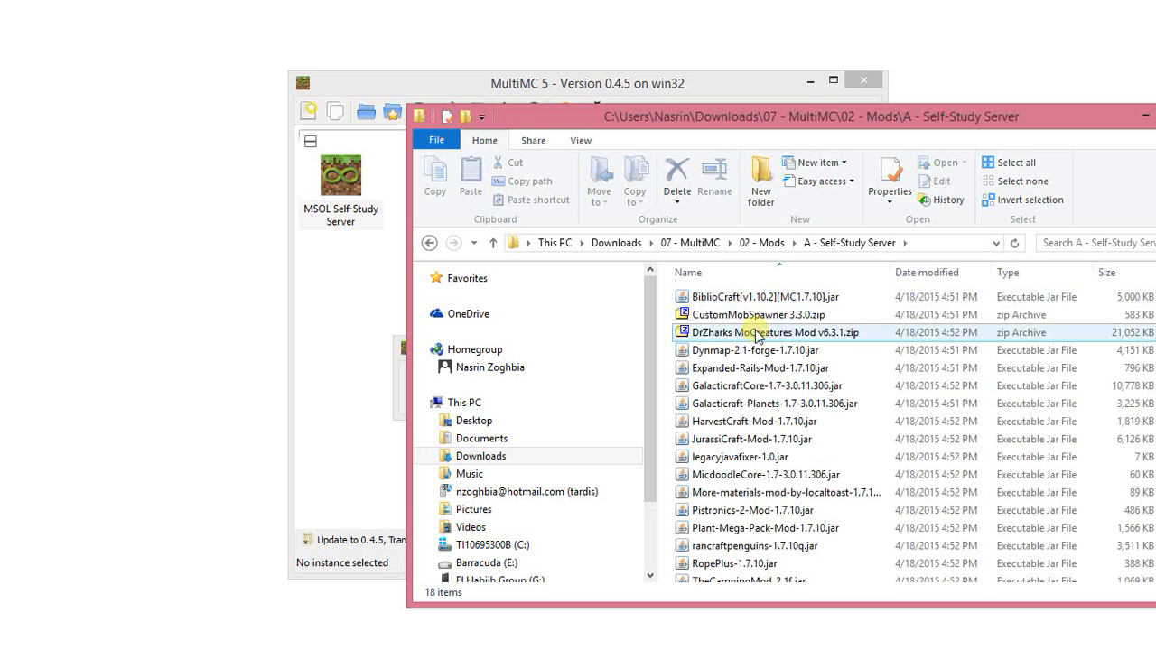
{"action": "left_click_drag", "start_coordinate": [945, 127], "coordinate": [901, 125]}
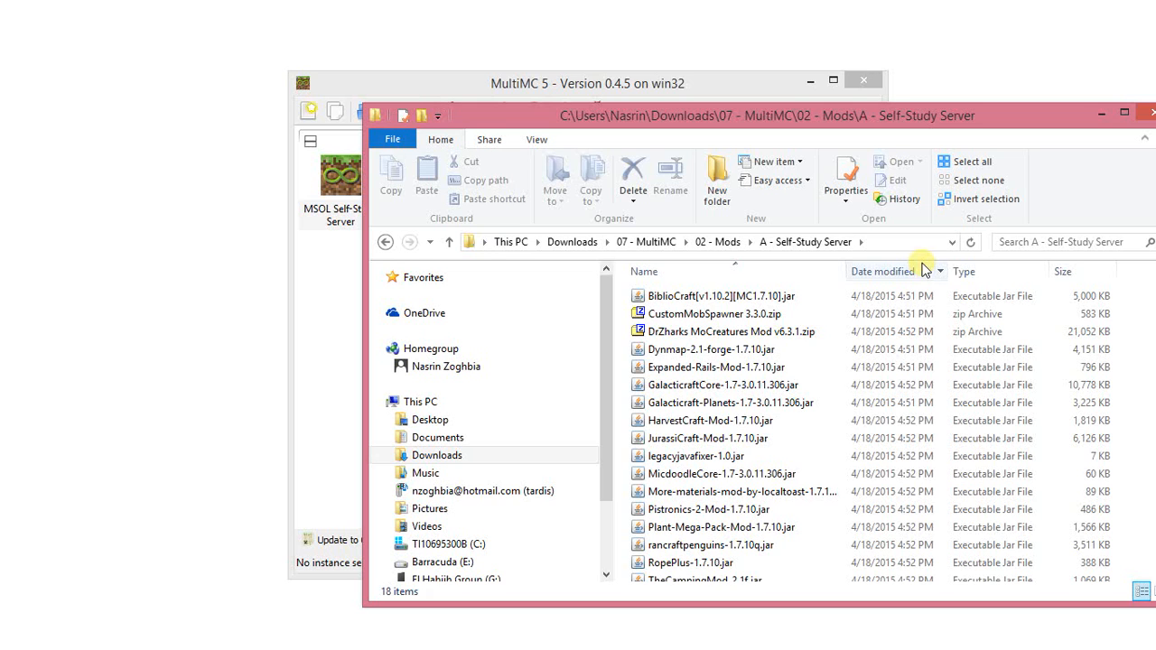
{"action": "left_click", "coordinate": [705, 95]}
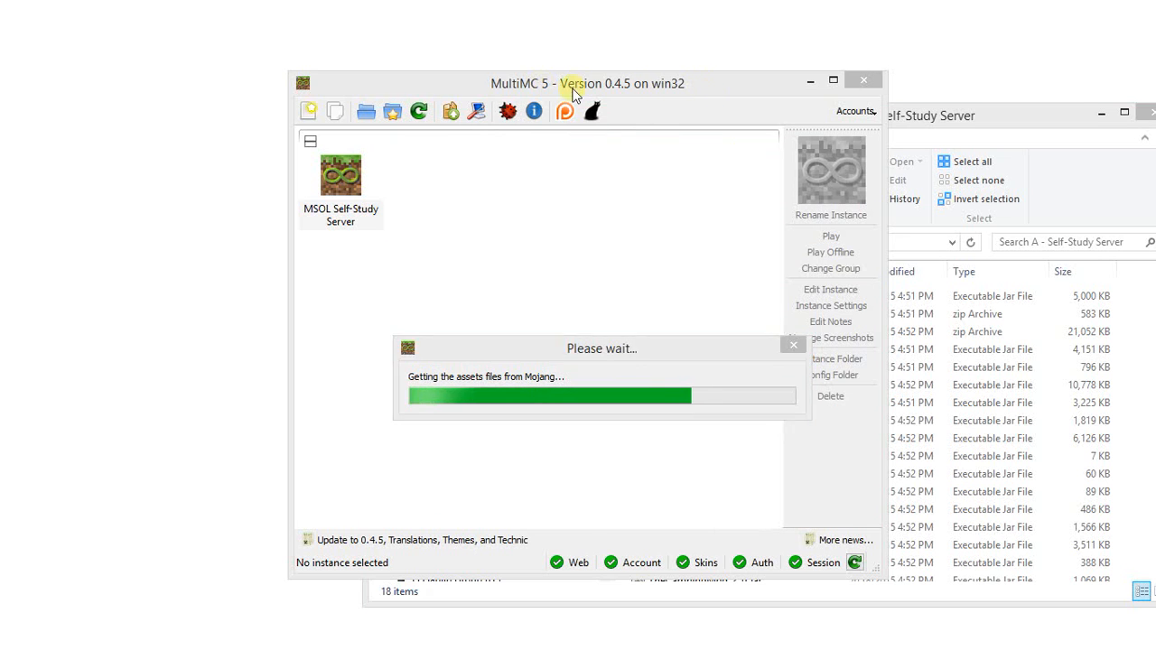
{"action": "left_click", "coordinate": [938, 124]}
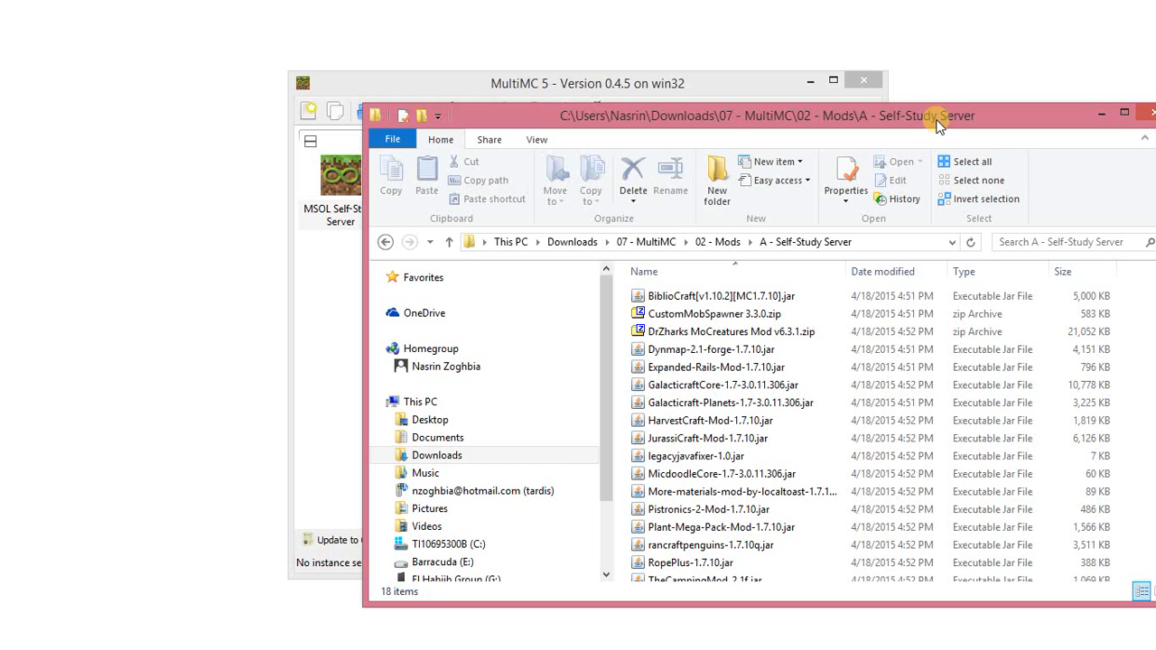
Launch the MSOL Self-Study Server instance once to its Minecraft title screen, and close the game.
{"action": "left_click", "coordinate": [774, 89]}
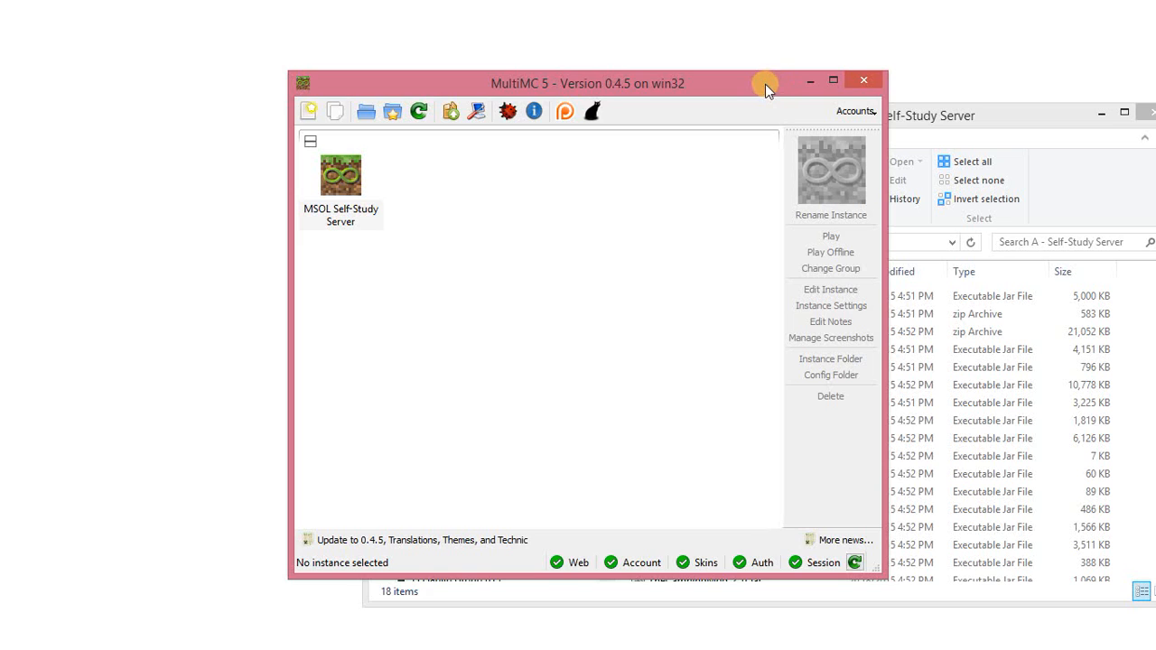
{"action": "left_click_drag", "start_coordinate": [765, 84], "coordinate": [721, 80]}
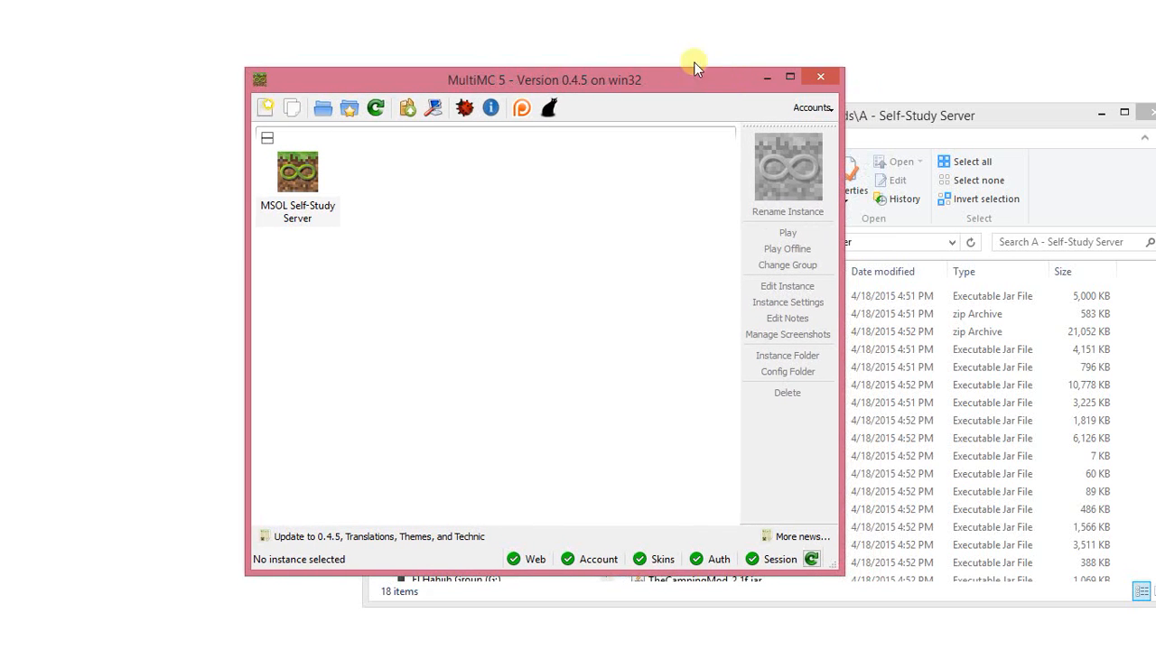
{"action": "double_click", "coordinate": [291, 178]}
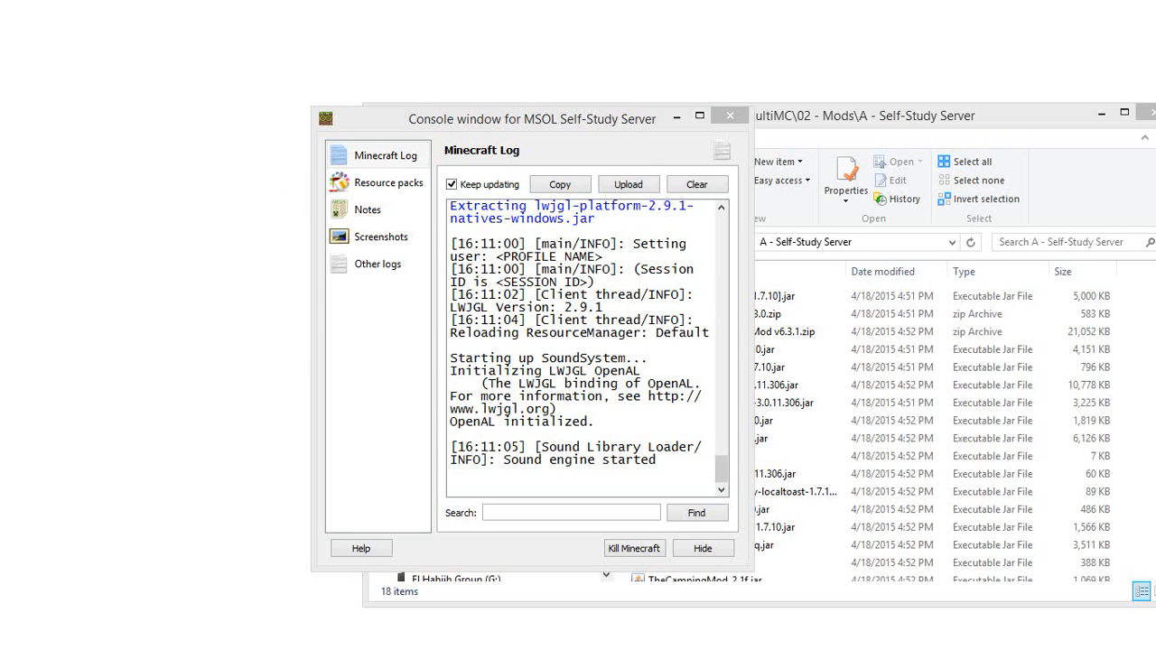
{"action": "left_click_drag", "start_coordinate": [609, 119], "coordinate": [371, 126]}
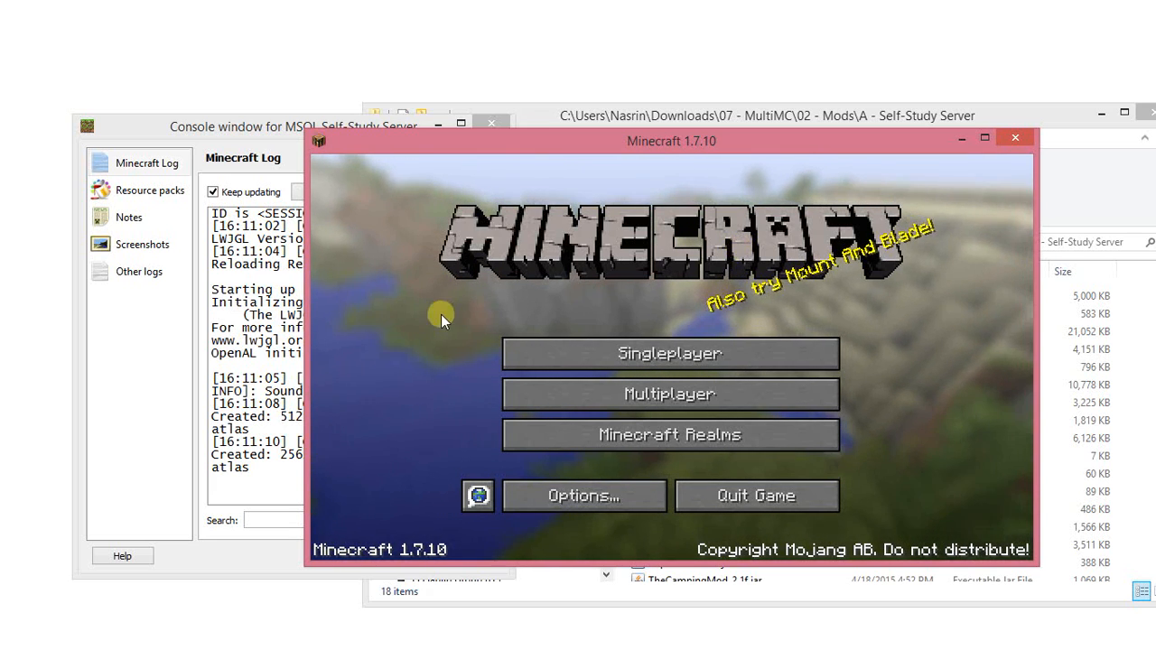
{"action": "left_click", "coordinate": [1013, 137]}
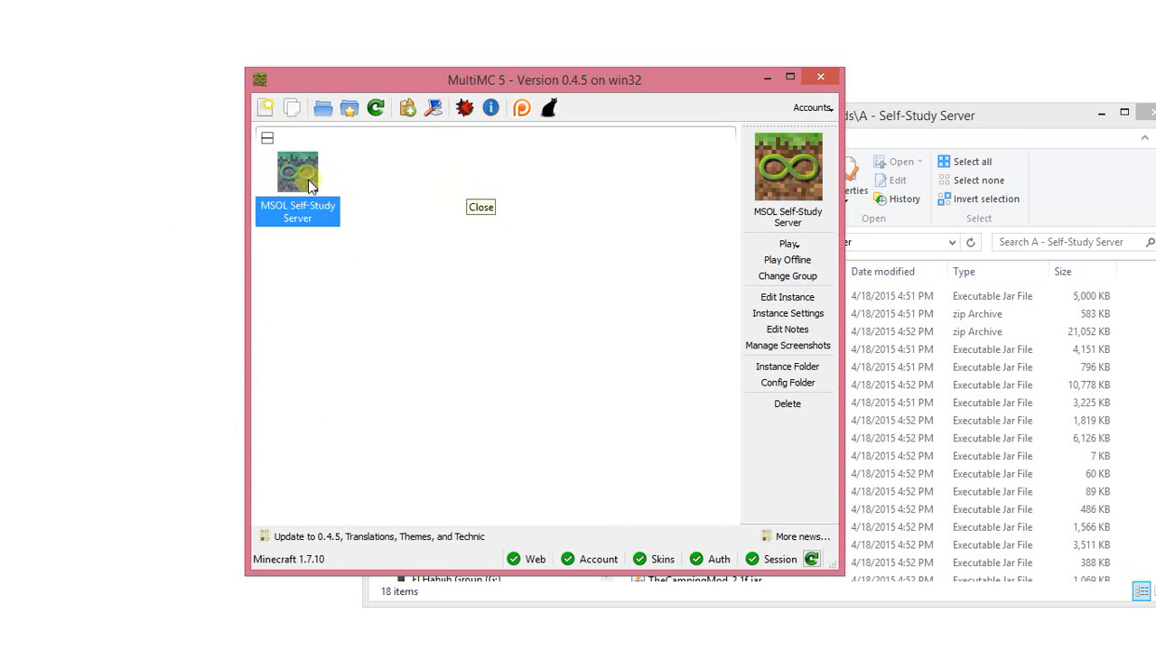
Edit the MSOL Self-Study Server instance and install Forge 10.13.3.1381 for Minecraft 1.7.10.
{"action": "right_click", "coordinate": [310, 185]}
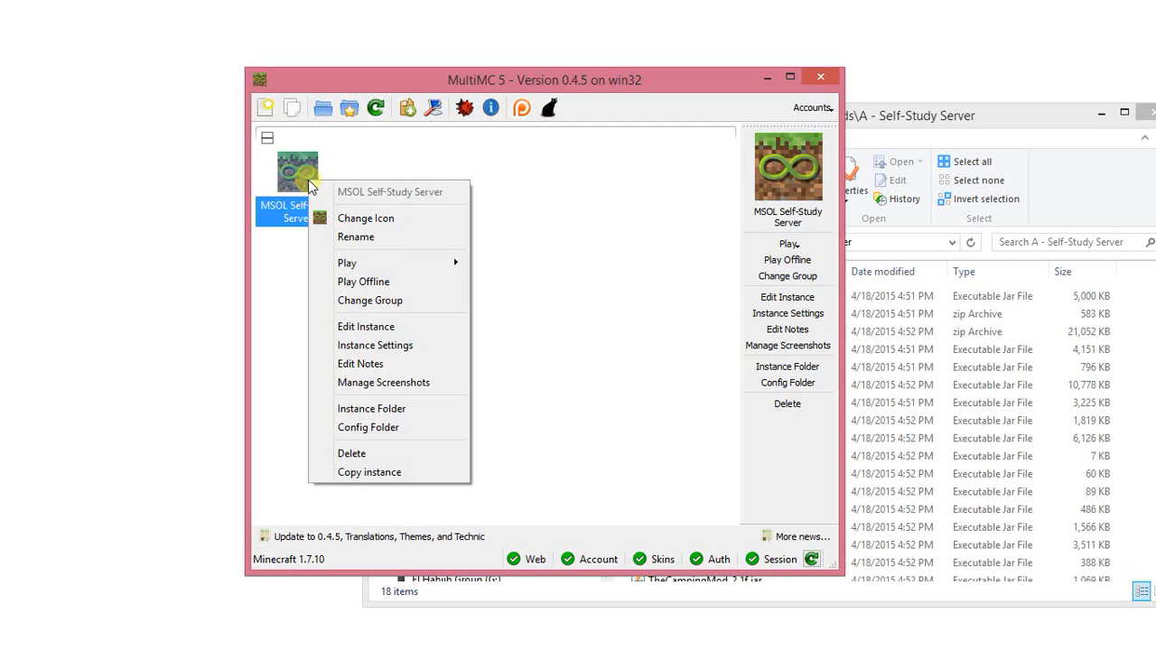
{"action": "left_click", "coordinate": [357, 328]}
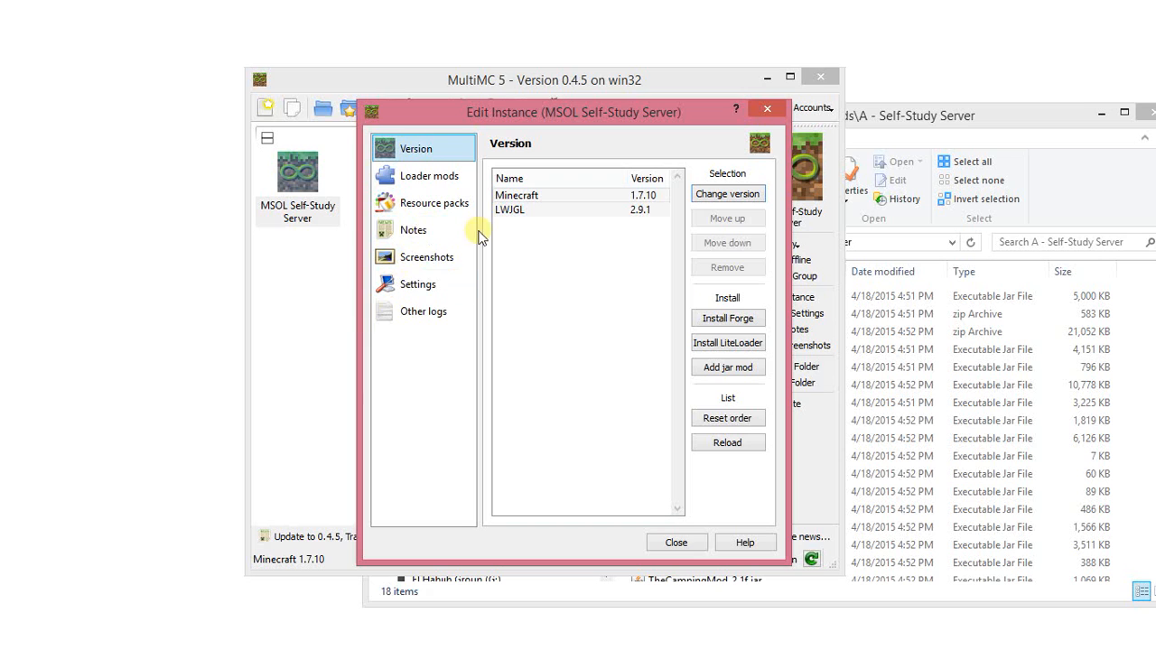
{"action": "left_click", "coordinate": [708, 318]}
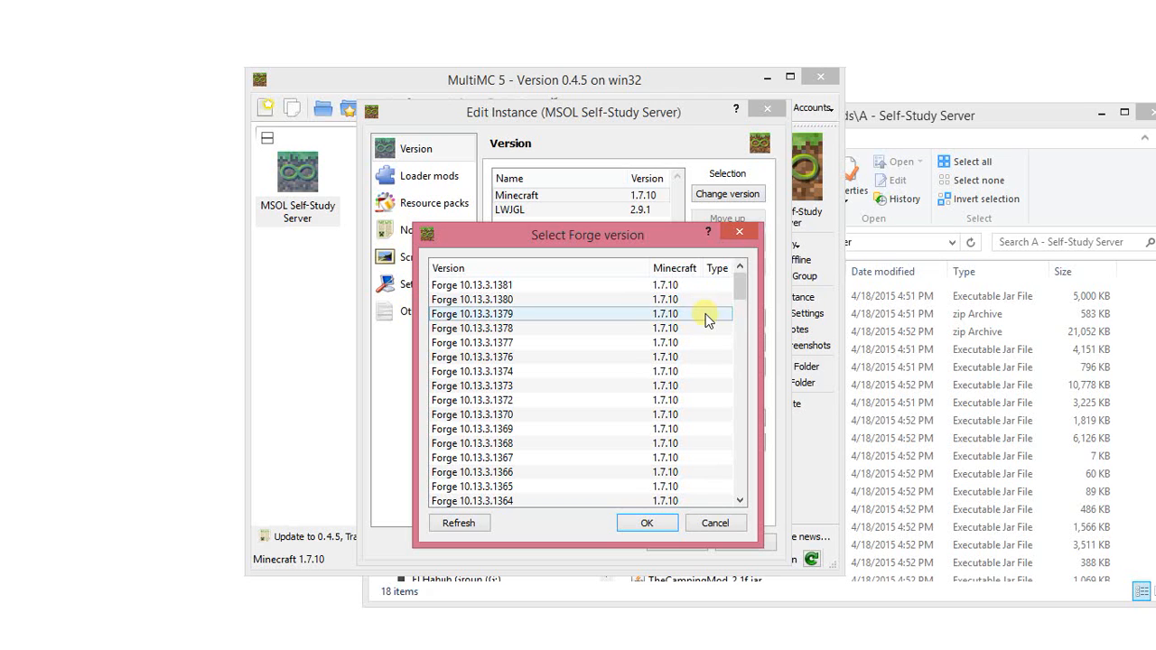
{"action": "left_click", "coordinate": [690, 285]}
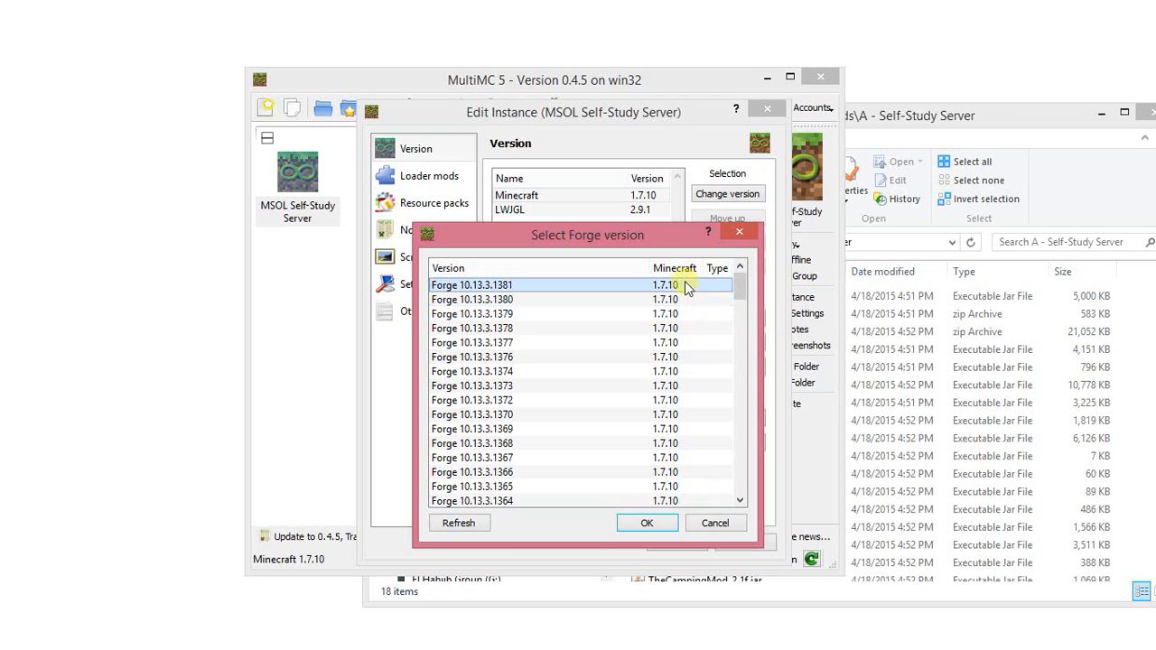
{"action": "left_click", "coordinate": [669, 521]}
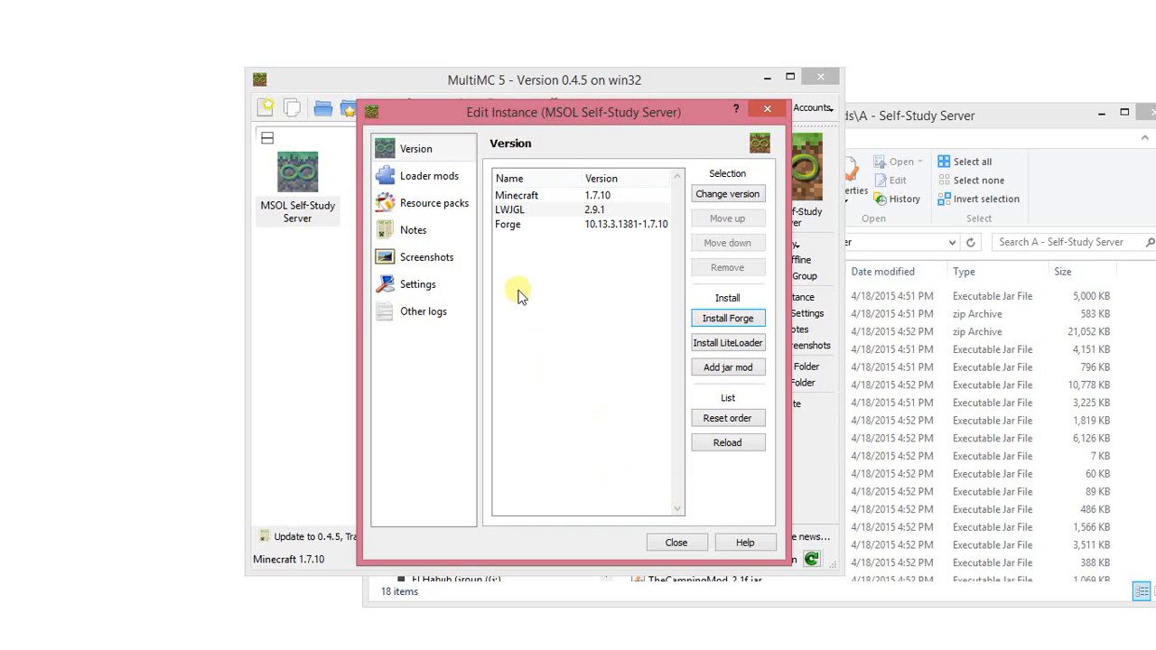
Enable the instance's own memory settings with a 1024 MB minimum allocation and 500 MB PermGen, and close the instance editor.
{"action": "left_click", "coordinate": [426, 291]}
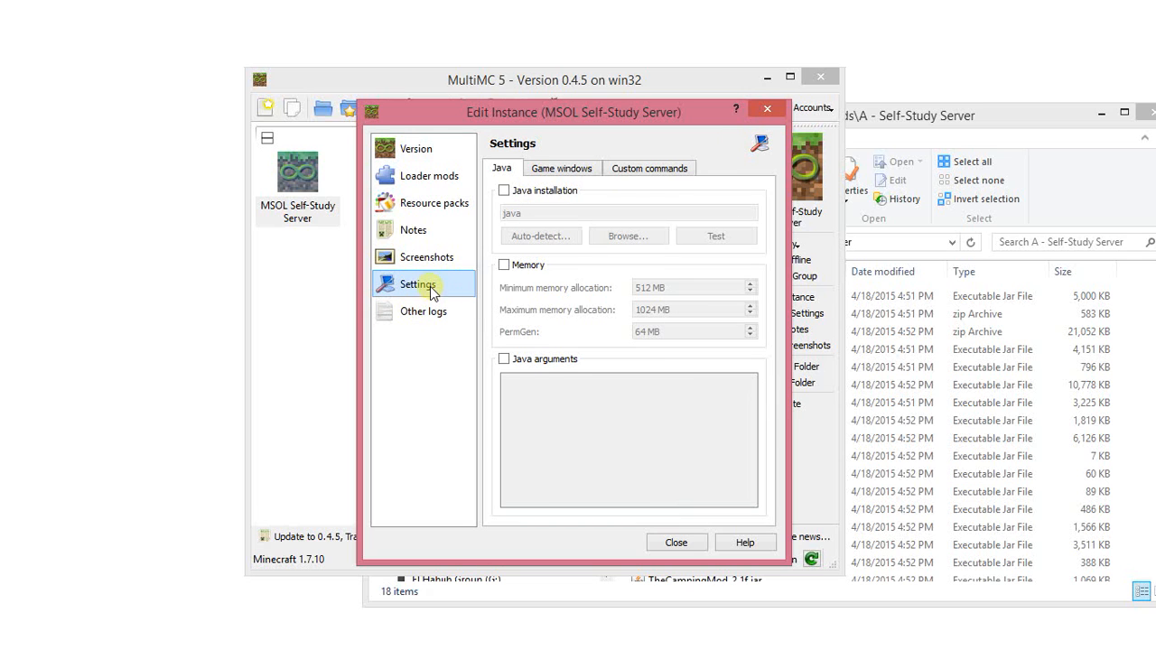
{"action": "left_click", "coordinate": [506, 266]}
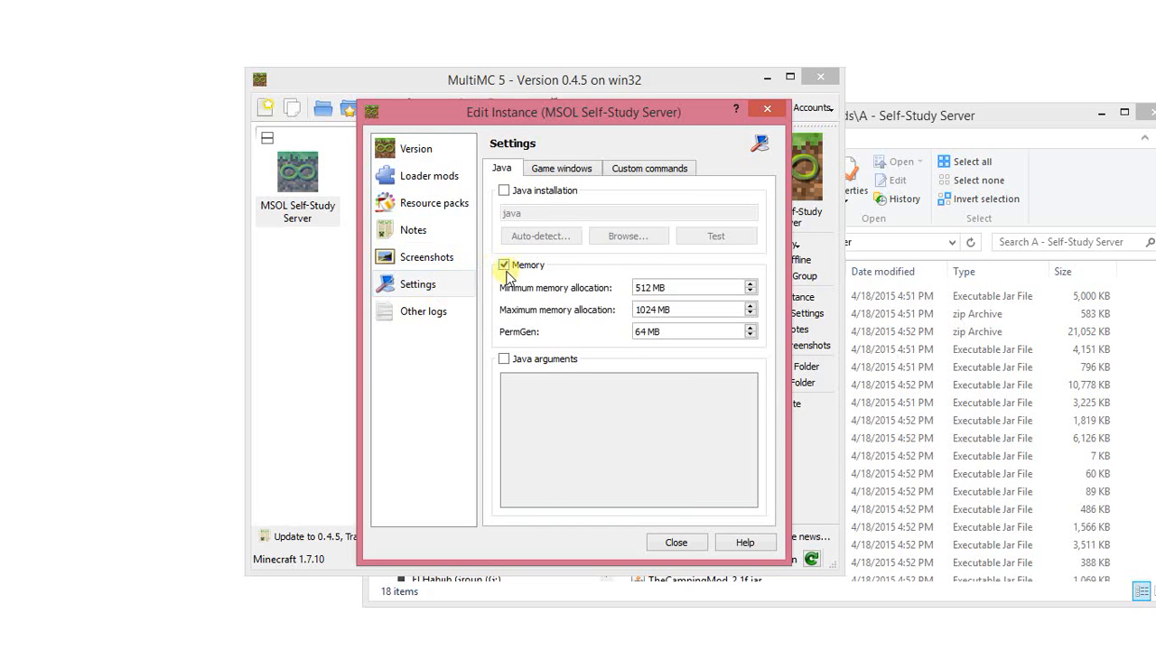
{"action": "left_click_drag", "start_coordinate": [650, 287], "coordinate": [583, 291]}
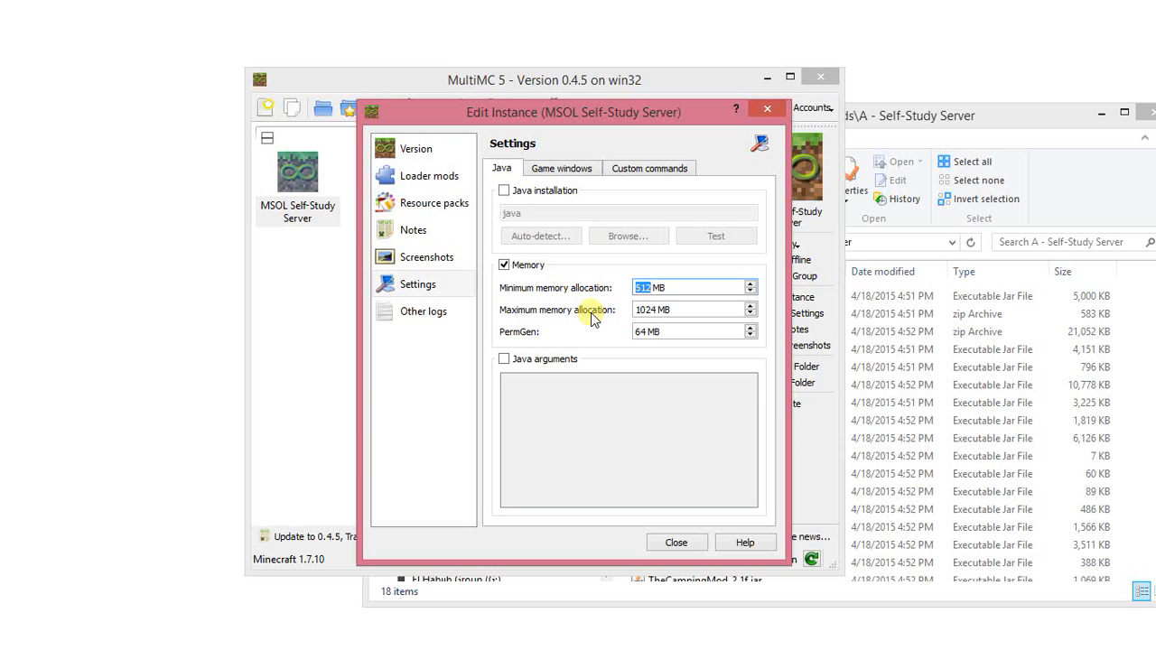
{"action": "type", "text": "1024"}
{"action": "left_click_drag", "start_coordinate": [643, 331], "coordinate": [619, 331]}
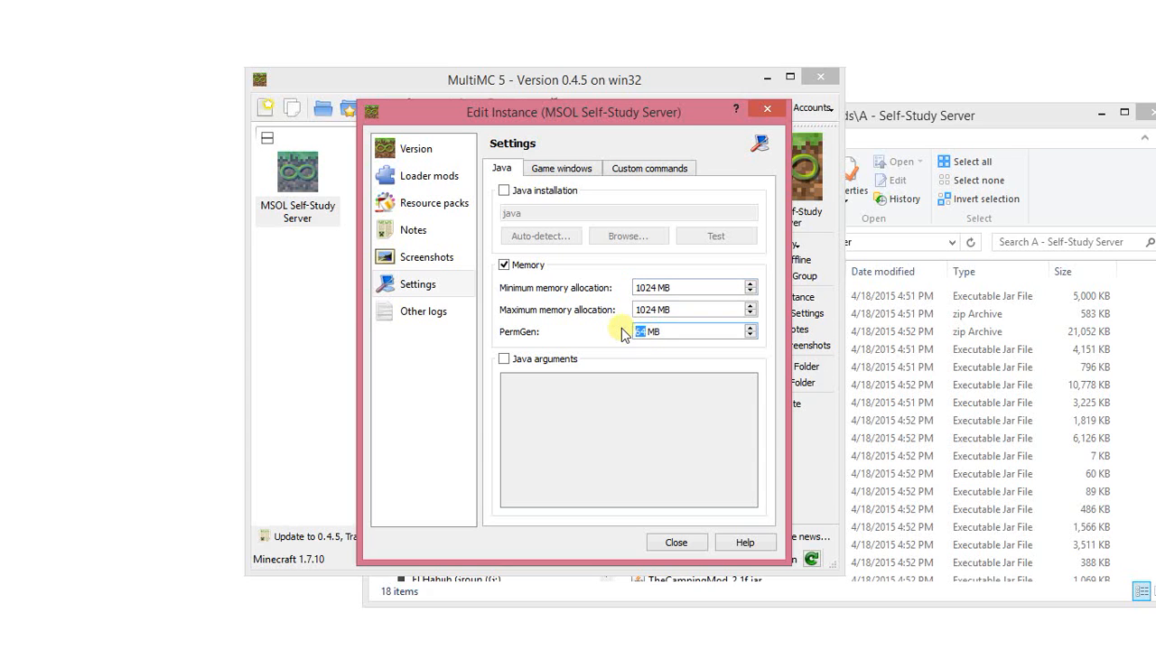
{"action": "type", "text": "500"}
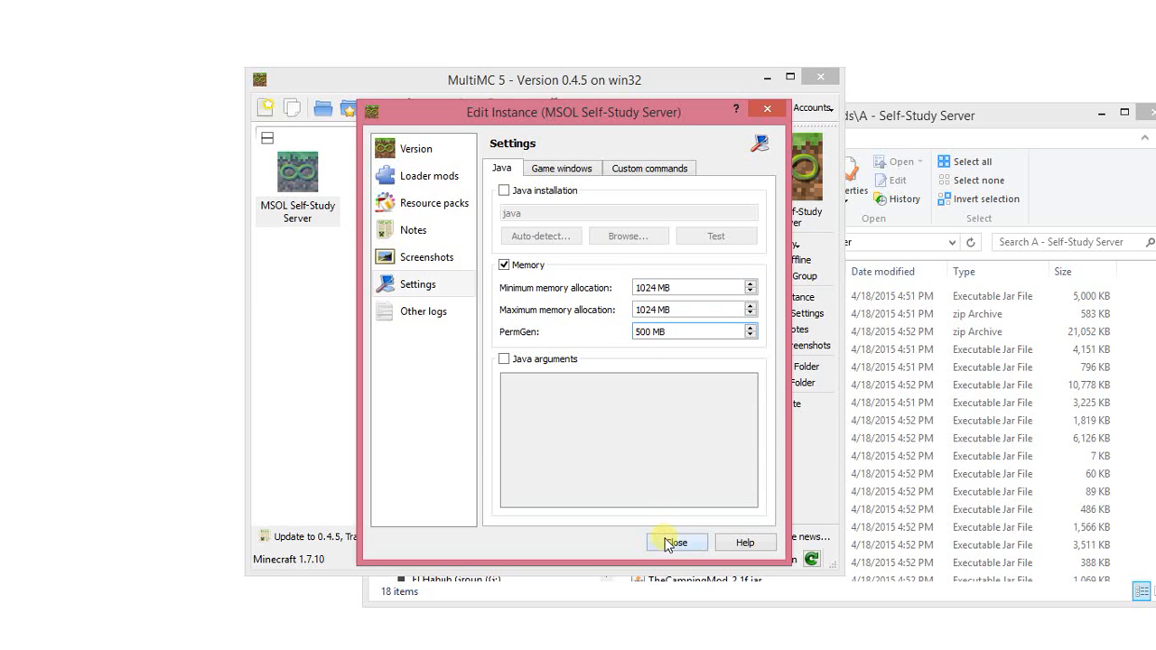
{"action": "left_click", "coordinate": [666, 542]}
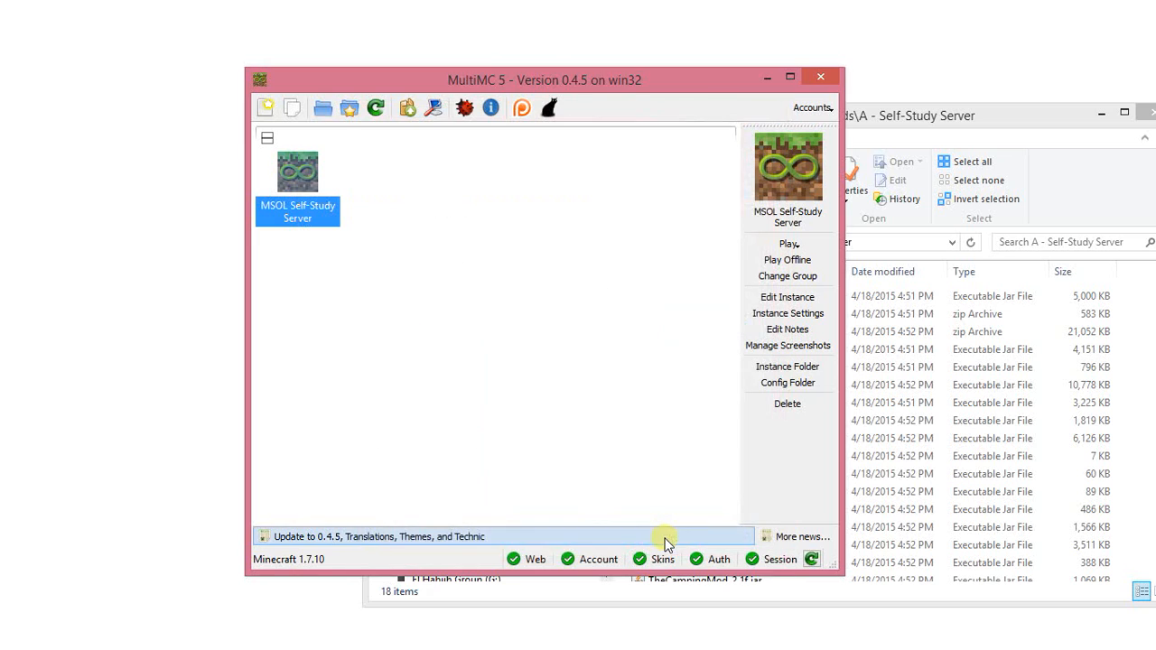
Open the MSOL Self-Study Server instance folder and go to its minecraft\mods subfolder, keeping the window clear of the mod source folder.
{"action": "right_click", "coordinate": [315, 184]}
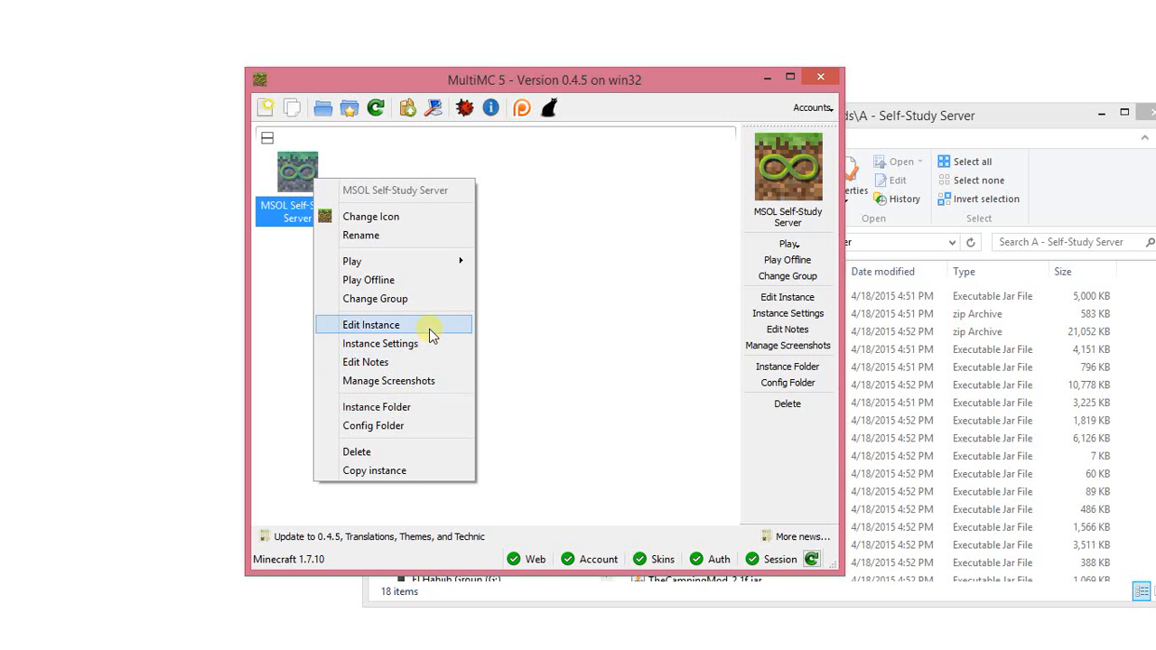
{"action": "left_click", "coordinate": [436, 407]}
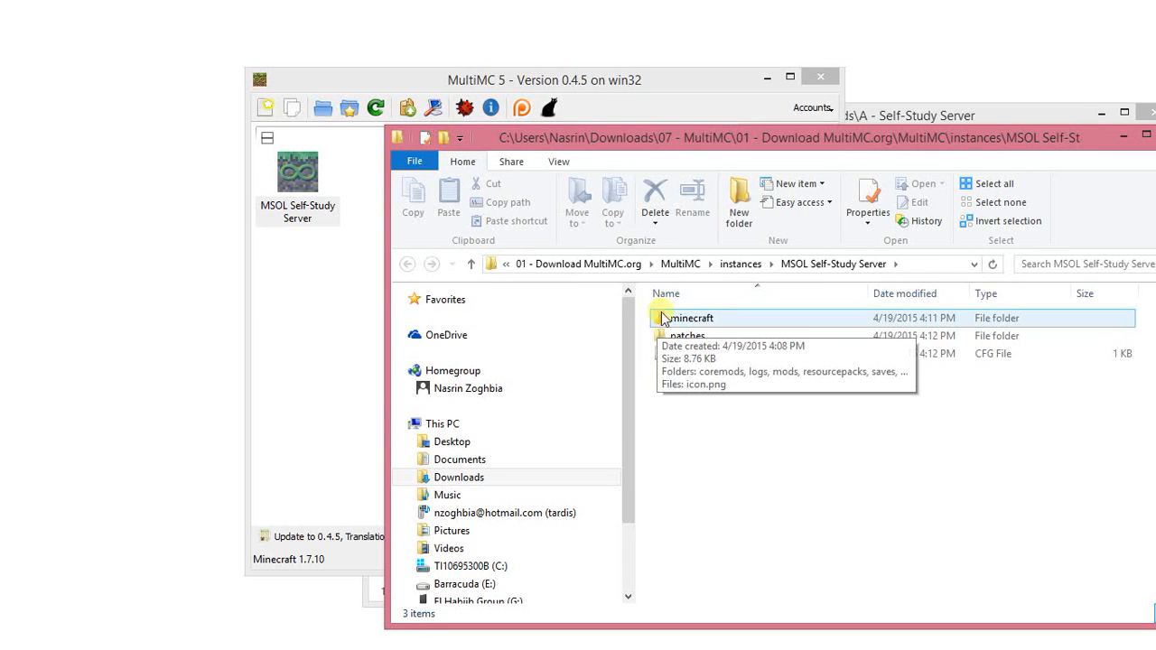
{"action": "left_click_drag", "start_coordinate": [670, 147], "coordinate": [293, 153]}
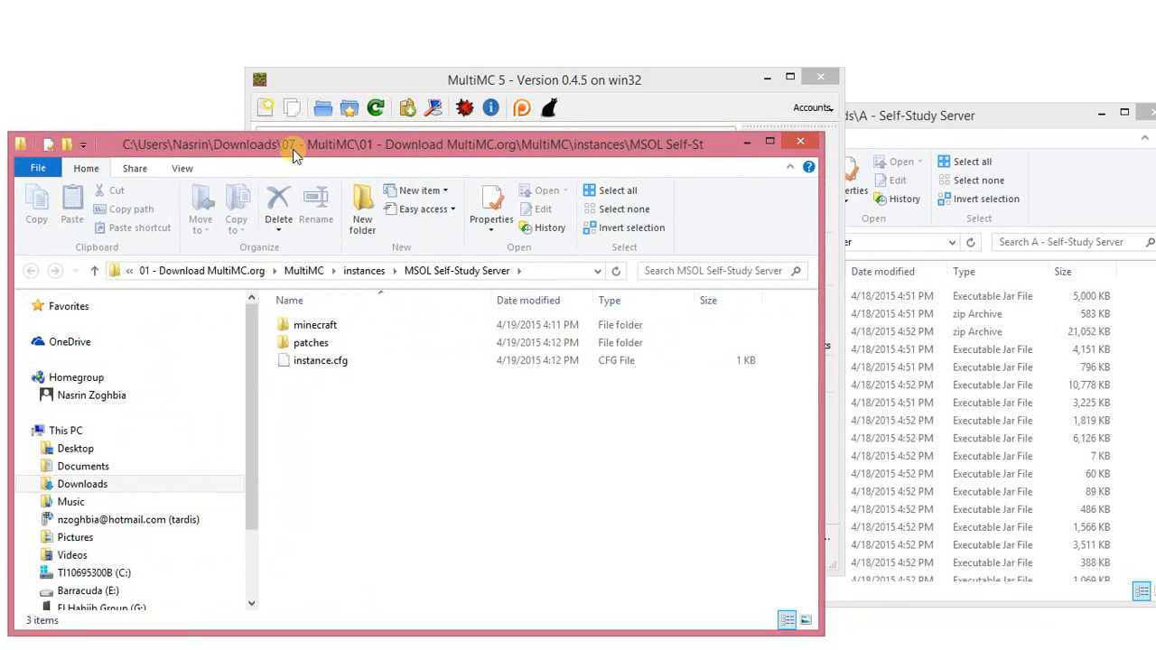
{"action": "left_click", "coordinate": [322, 331]}
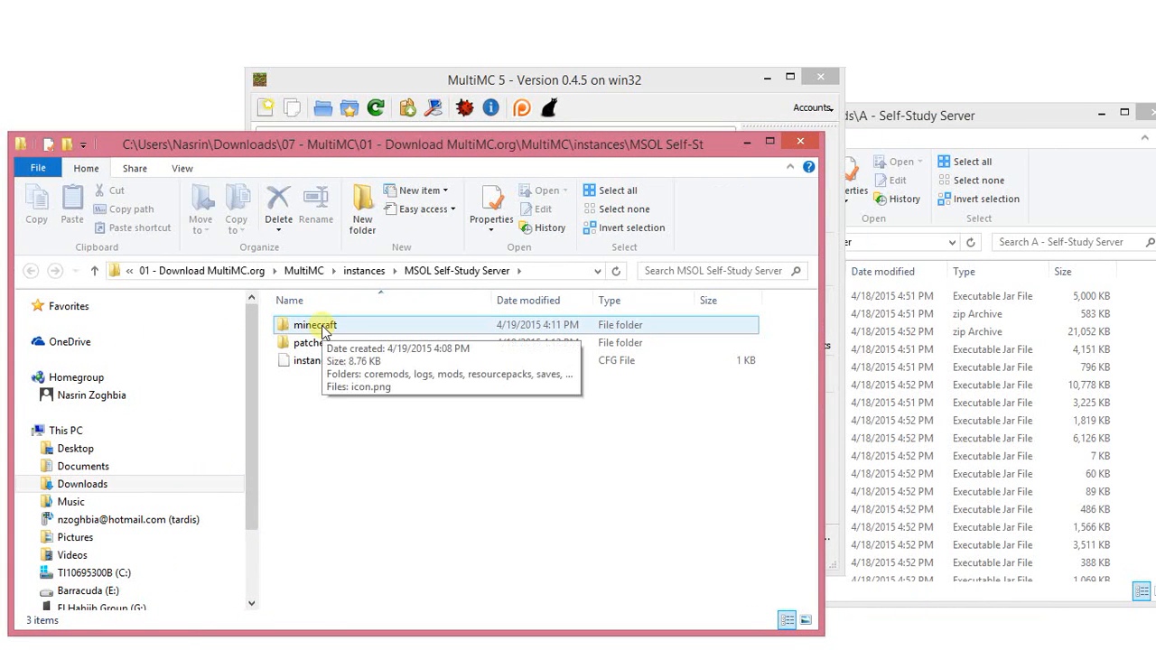
{"action": "double_click", "coordinate": [323, 329]}
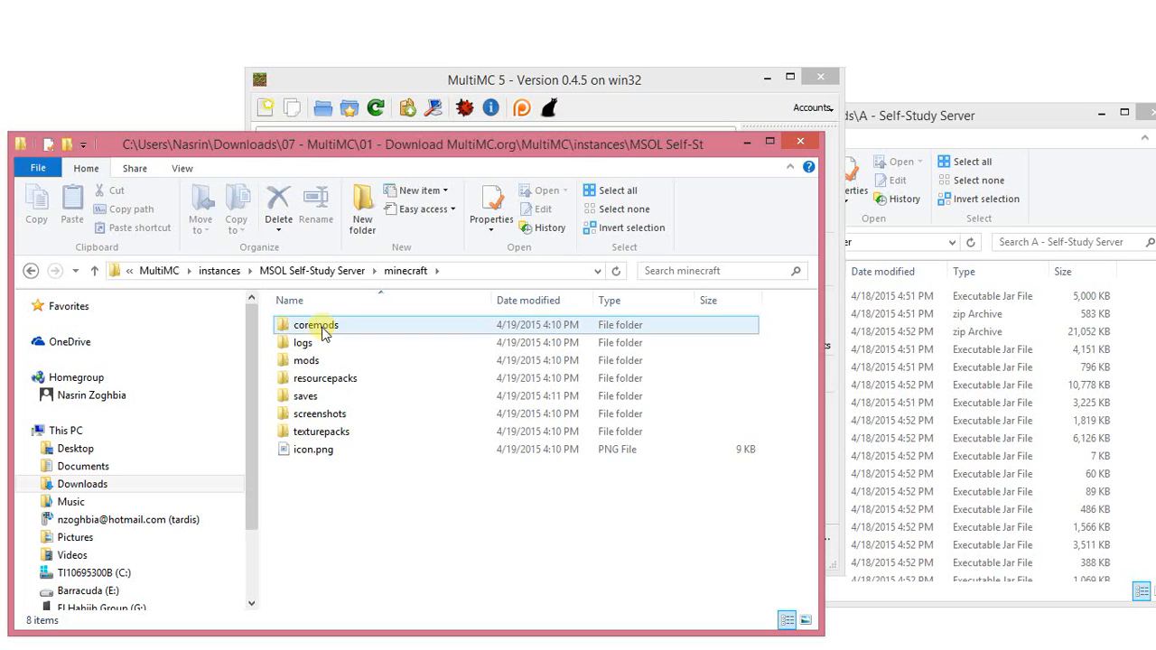
{"action": "left_click", "coordinate": [329, 364]}
{"action": "double_click", "coordinate": [329, 365]}
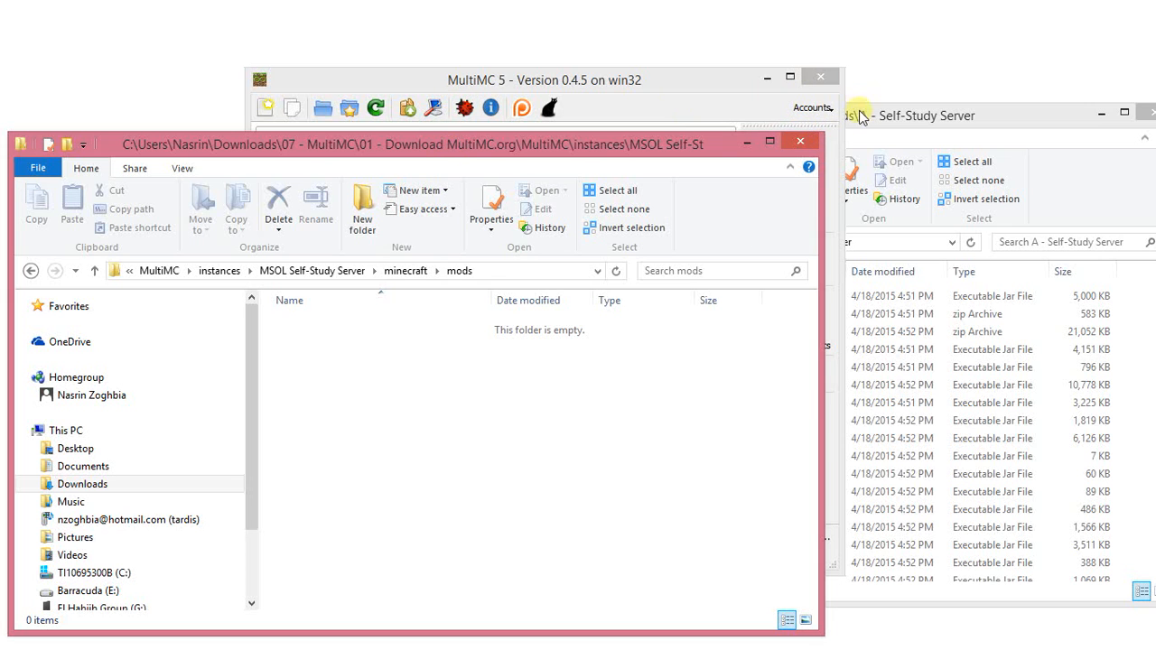
Copy all files from the "A - Self-Study Server" folder into the instance's mods folder.
{"action": "left_click_drag", "start_coordinate": [860, 117], "coordinate": [912, 110]}
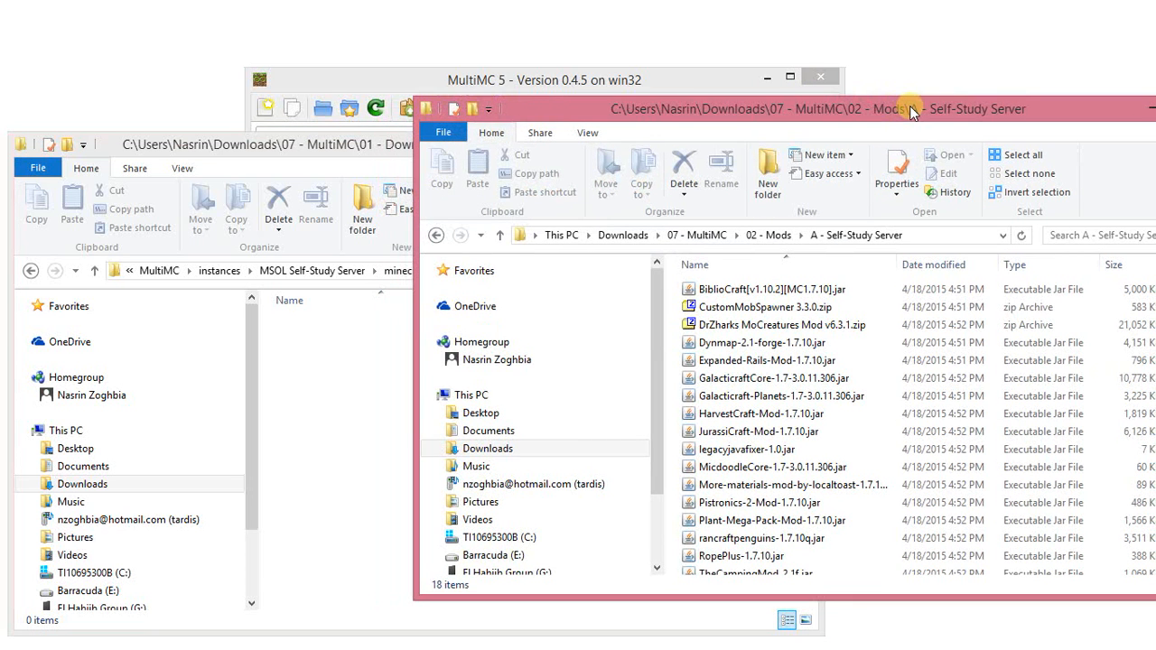
{"action": "left_click", "coordinate": [1082, 289]}
{"action": "key", "text": "ctrl+a"}
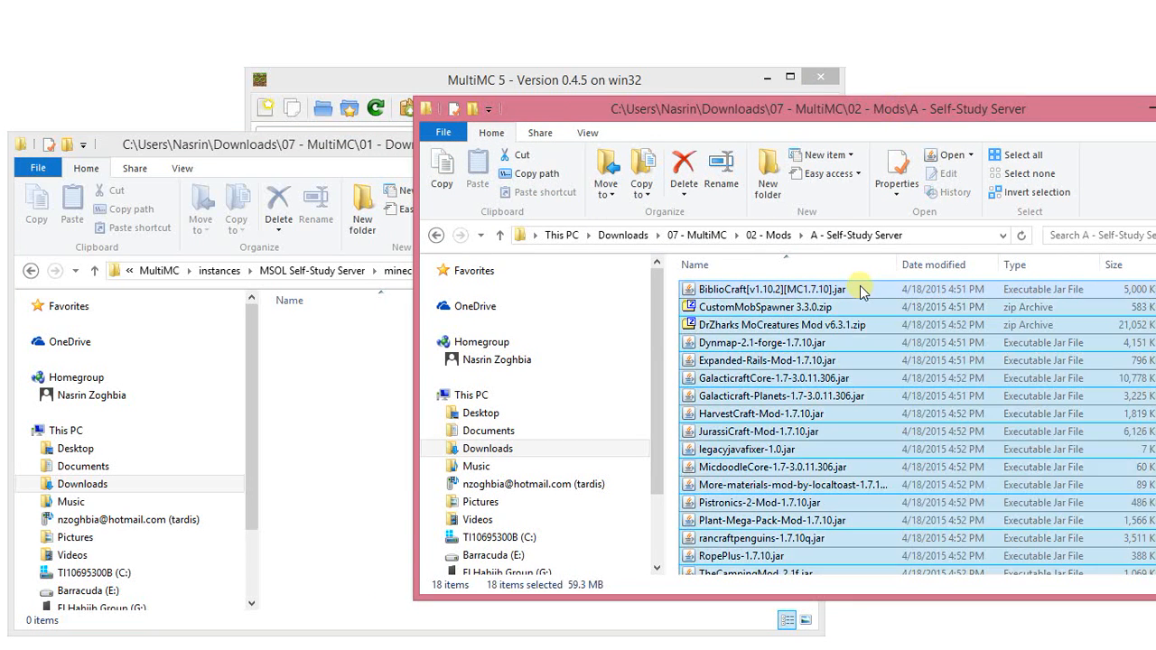
{"action": "left_click_drag", "start_coordinate": [794, 299], "coordinate": [327, 383]}
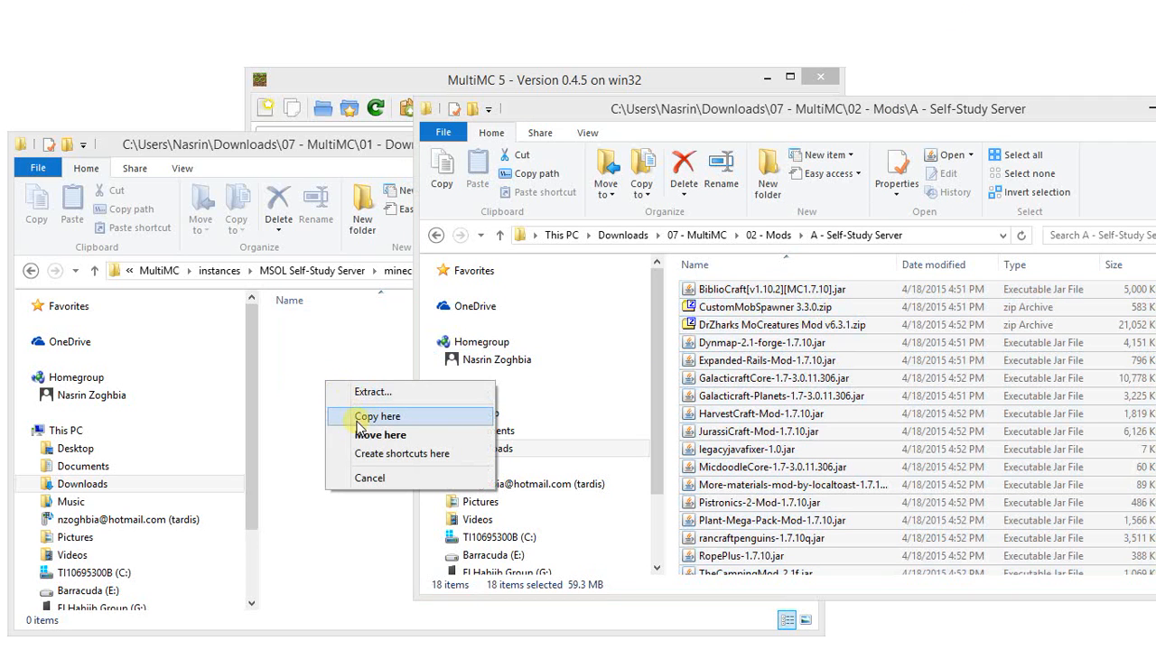
{"action": "left_click", "coordinate": [359, 419]}
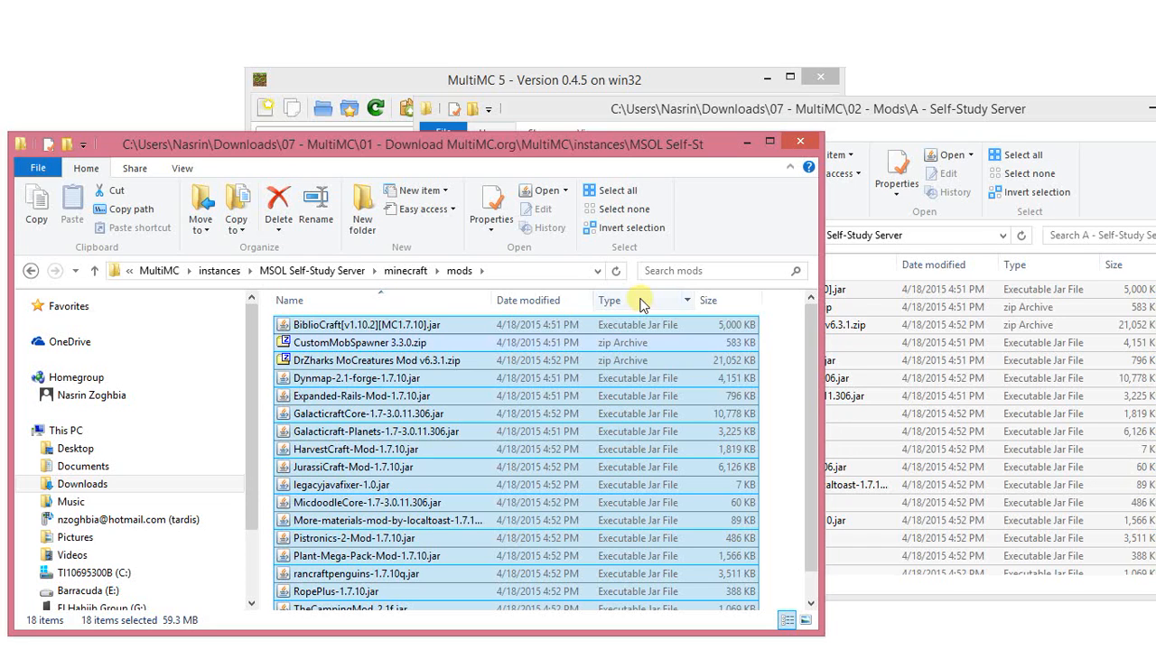
Close the instance's mods folder window, move MultiMC aside and bring the "A - Self-Study Server" folder window to the front.
{"action": "left_click_drag", "start_coordinate": [536, 155], "coordinate": [622, 134]}
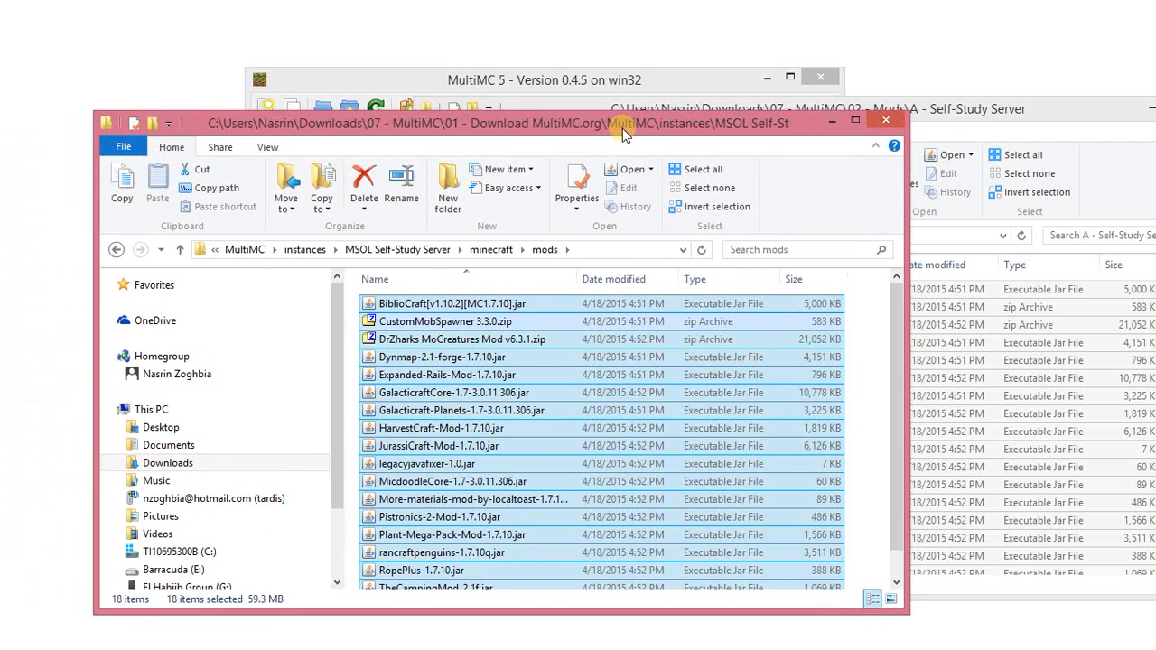
{"action": "left_click", "coordinate": [885, 126]}
{"action": "left_click", "coordinate": [614, 80]}
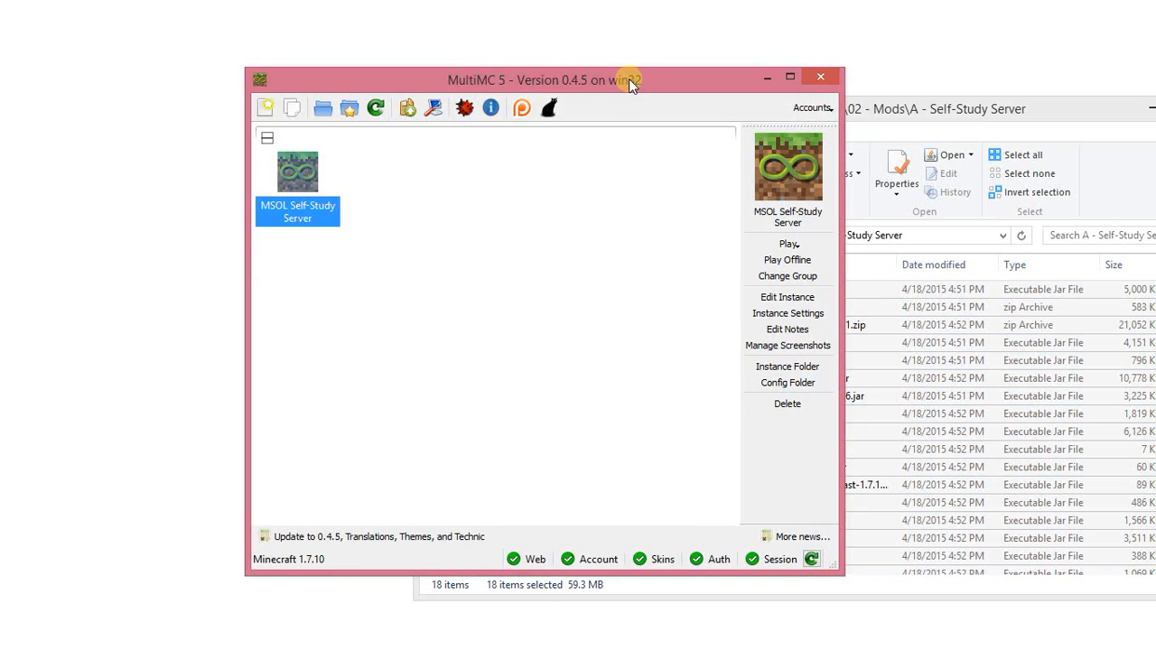
{"action": "left_click_drag", "start_coordinate": [630, 79], "coordinate": [525, 79]}
{"action": "left_click", "coordinate": [789, 116]}
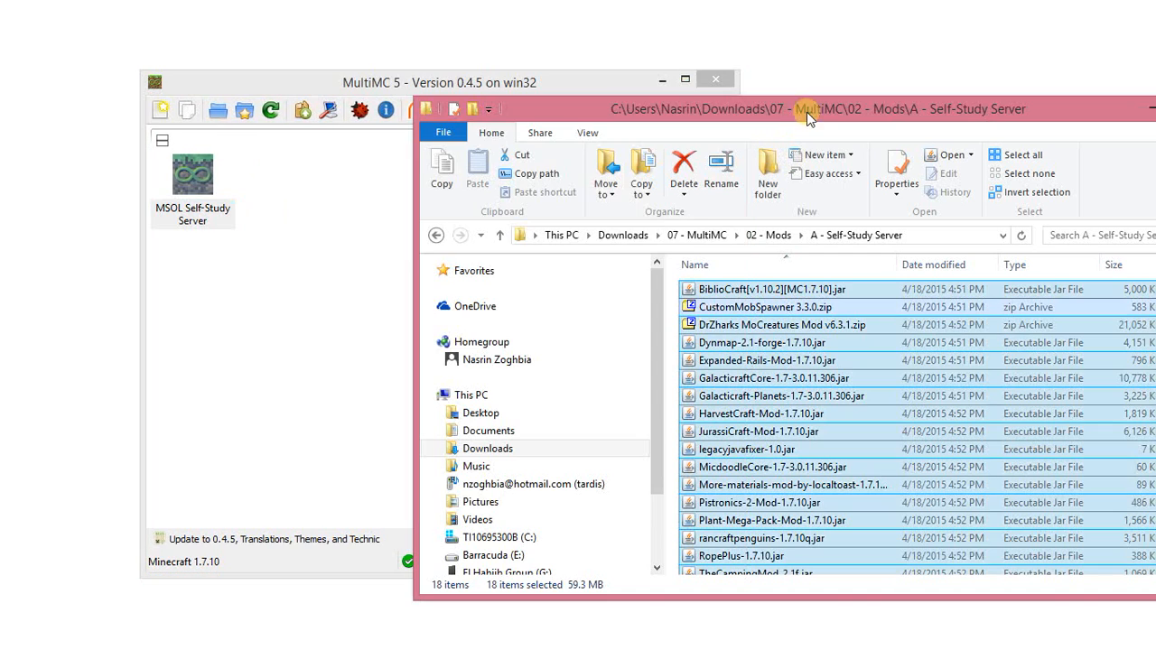
Go to the "03 - IP Address" subfolder of "07 - MultiMC" and open IP-Address-ReadMe.txt.
{"action": "left_click", "coordinate": [775, 235]}
{"action": "left_click", "coordinate": [722, 235]}
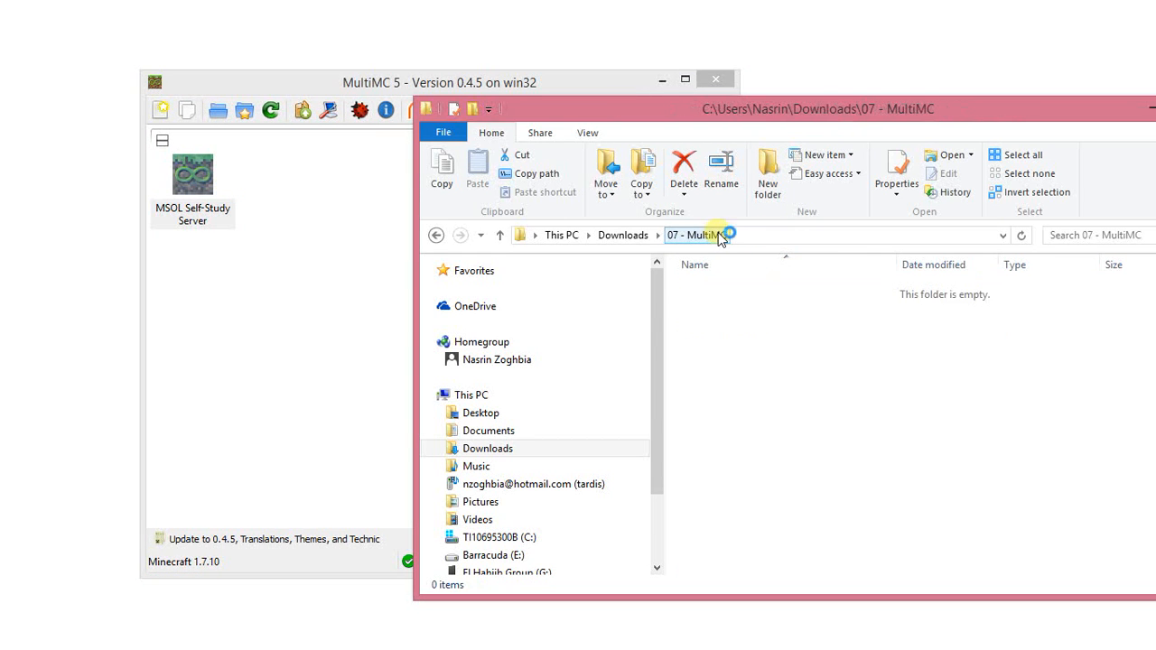
{"action": "double_click", "coordinate": [750, 329]}
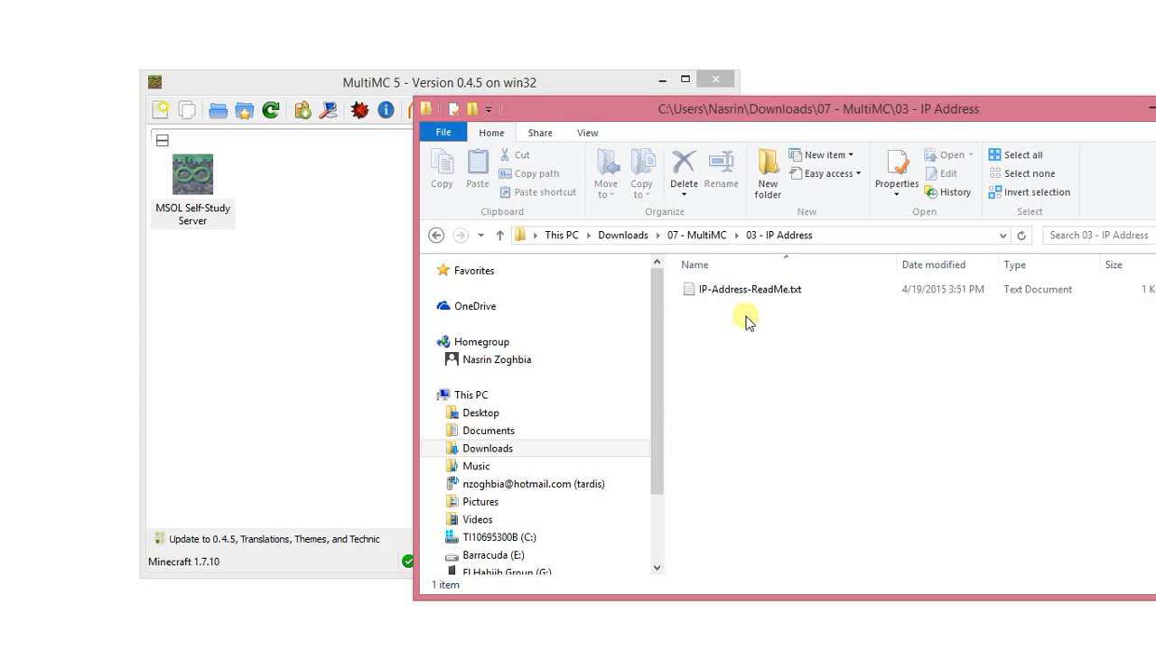
{"action": "left_click", "coordinate": [743, 298]}
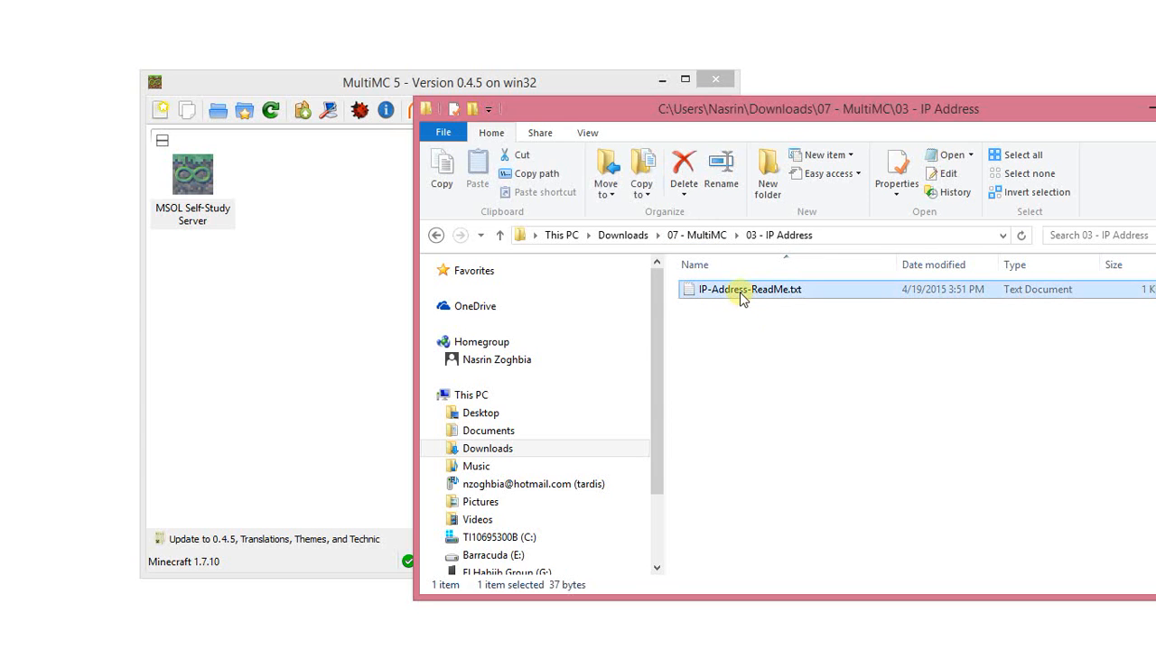
{"action": "double_click", "coordinate": [741, 298]}
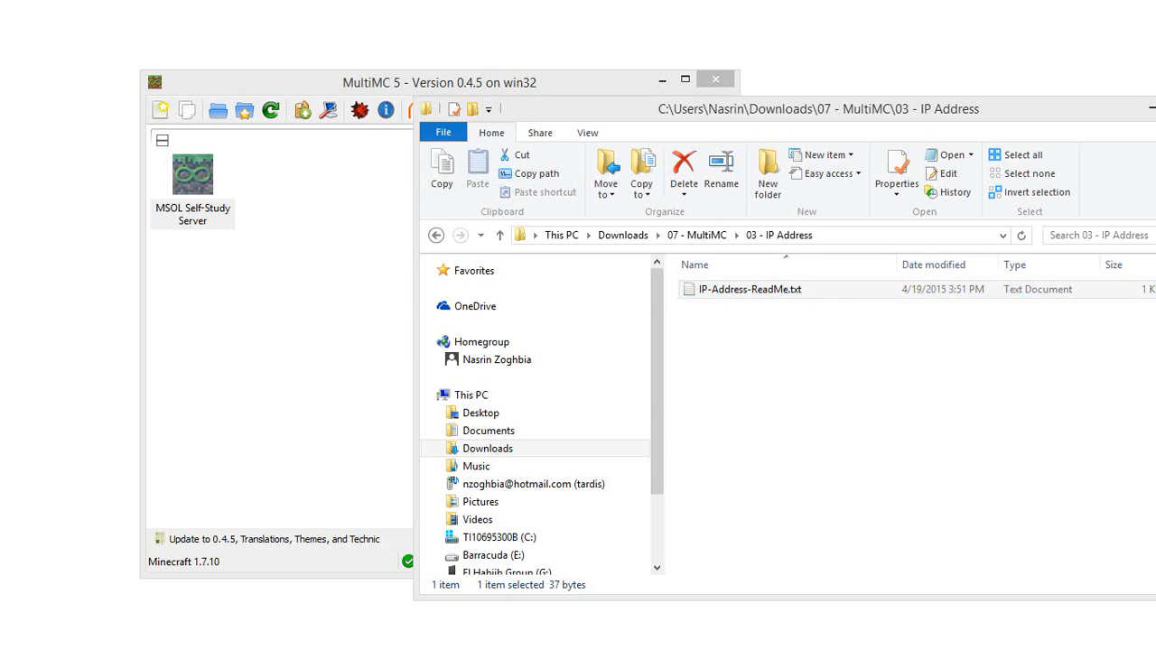
Move the Notepad window fully into view and enlarge its text to font size 28.
{"action": "left_click_drag", "start_coordinate": [872, 277], "coordinate": [708, 250]}
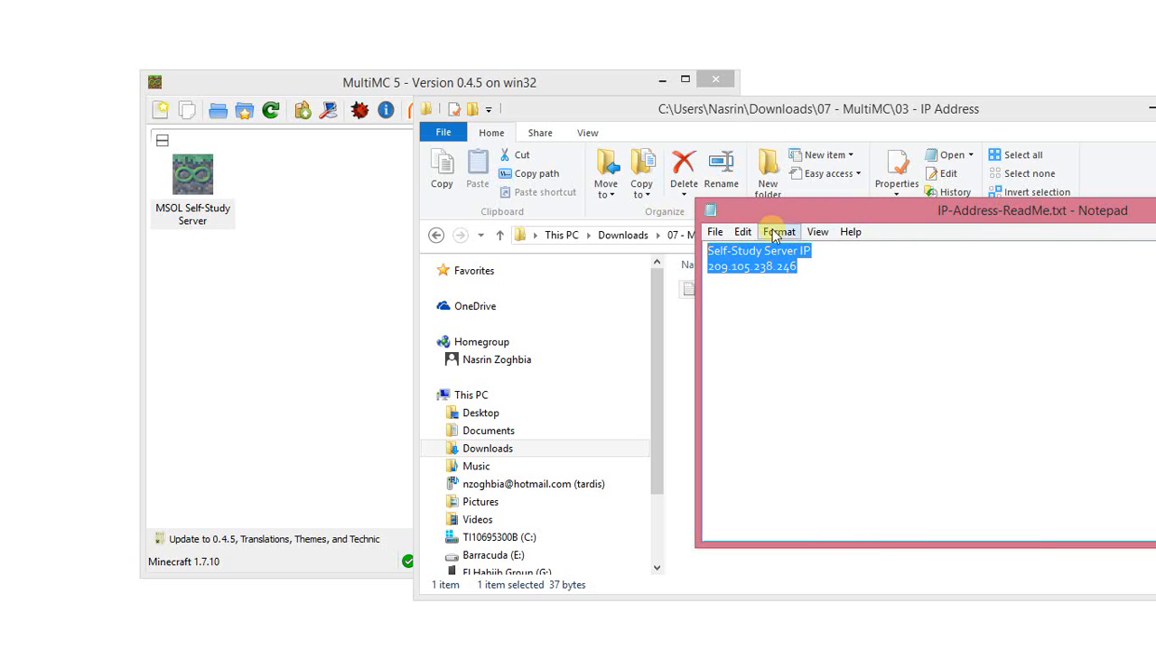
{"action": "left_click_drag", "start_coordinate": [825, 211], "coordinate": [629, 244]}
{"action": "left_click", "coordinate": [578, 258]}
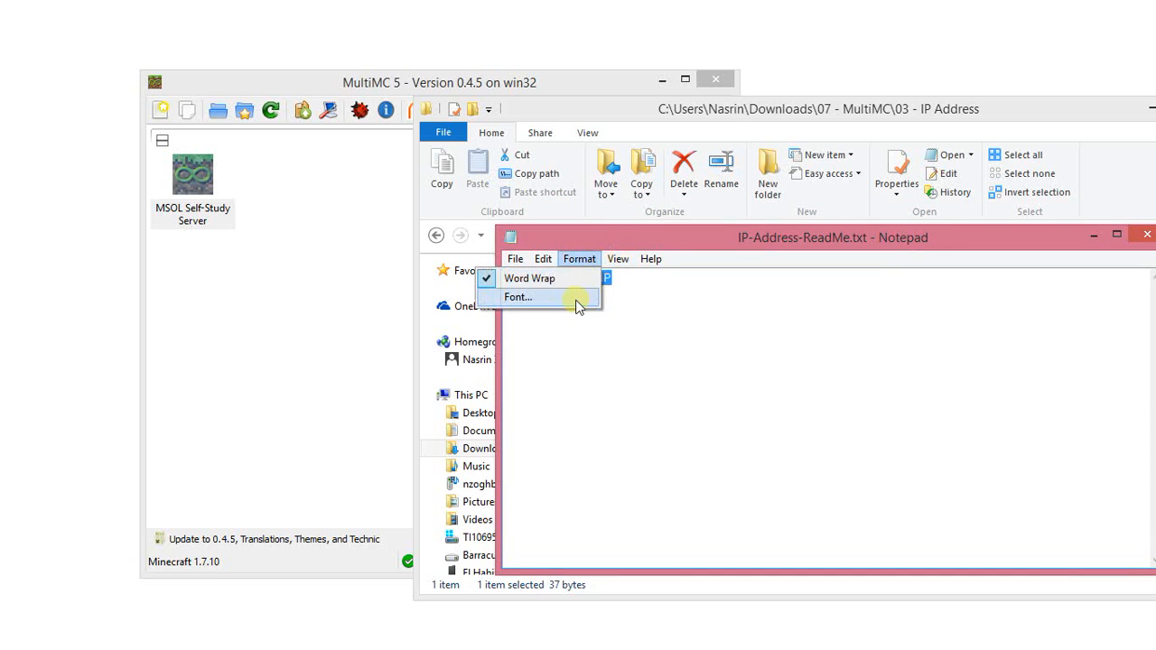
{"action": "left_click", "coordinate": [613, 306]}
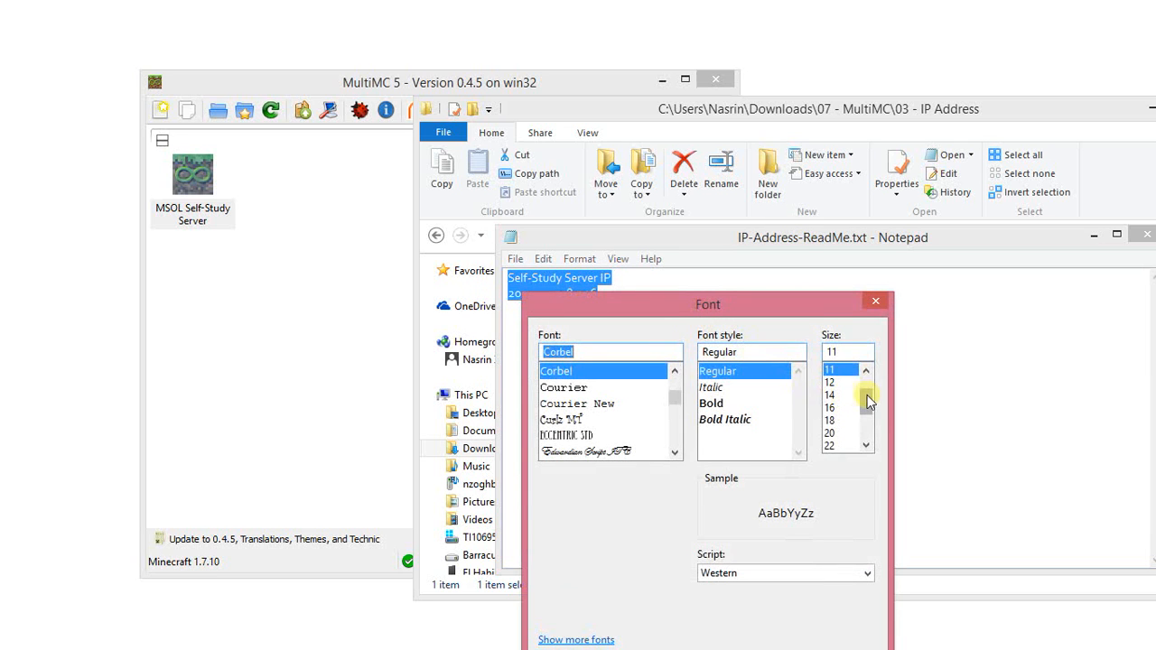
{"action": "left_click_drag", "start_coordinate": [866, 398], "coordinate": [865, 424]}
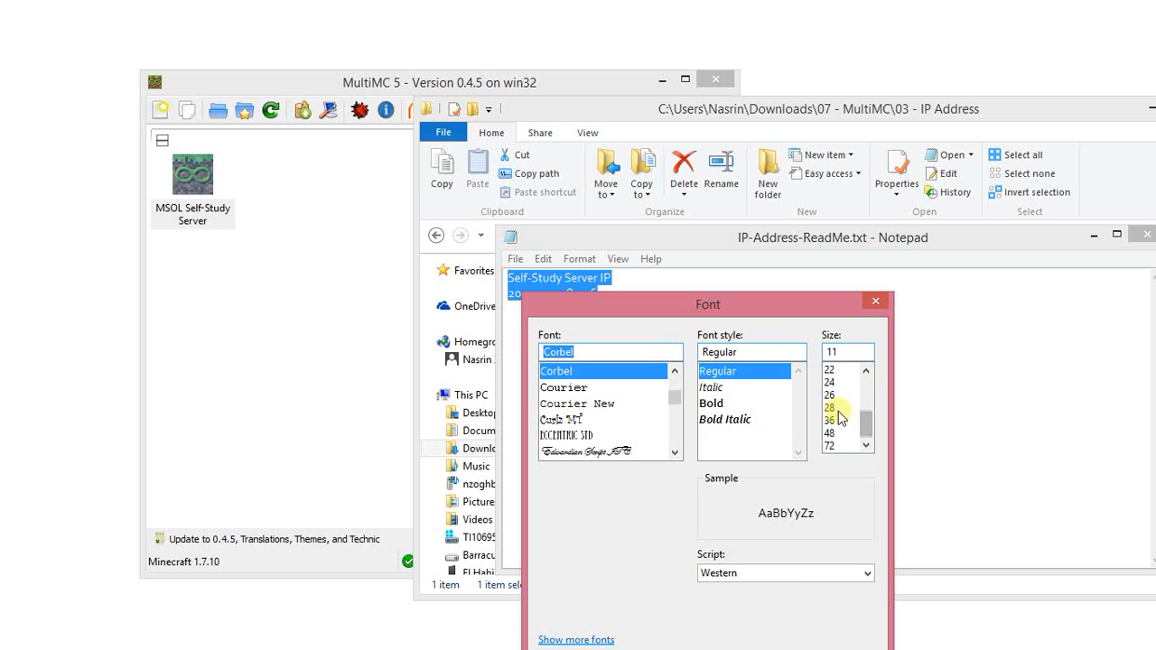
{"action": "left_click", "coordinate": [828, 408]}
{"action": "key", "text": "Return"}
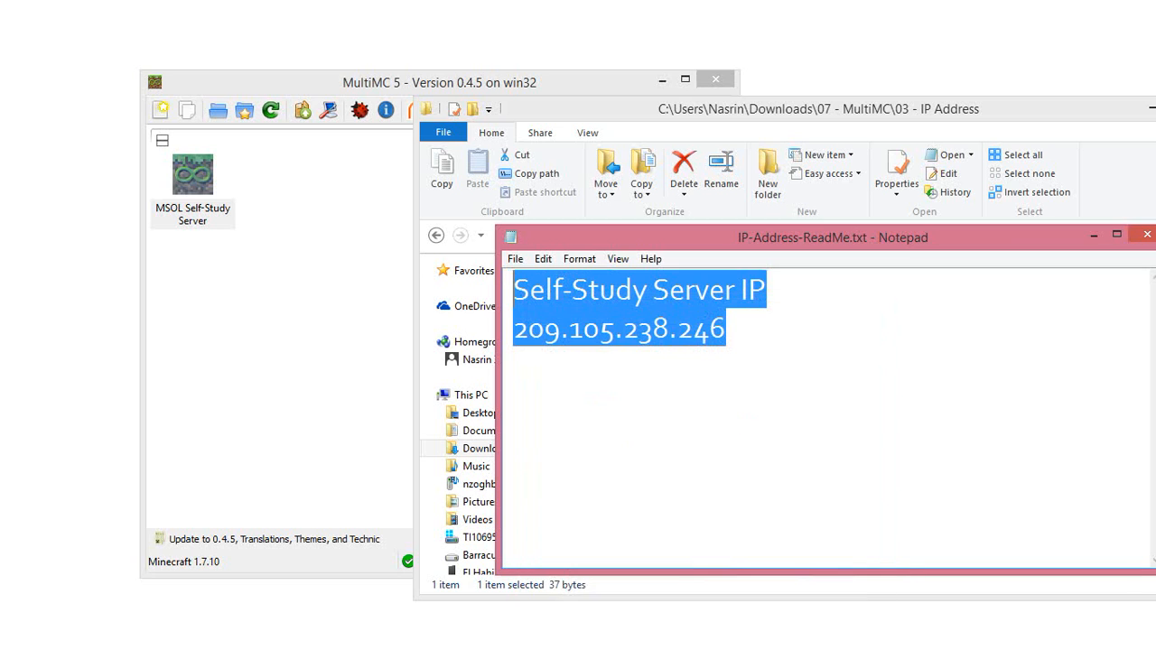
Add blank lines below the server IP address and save the text file.
{"action": "left_click", "coordinate": [763, 353]}
{"action": "key", "text": "Return"}
{"action": "key", "text": "Return"}
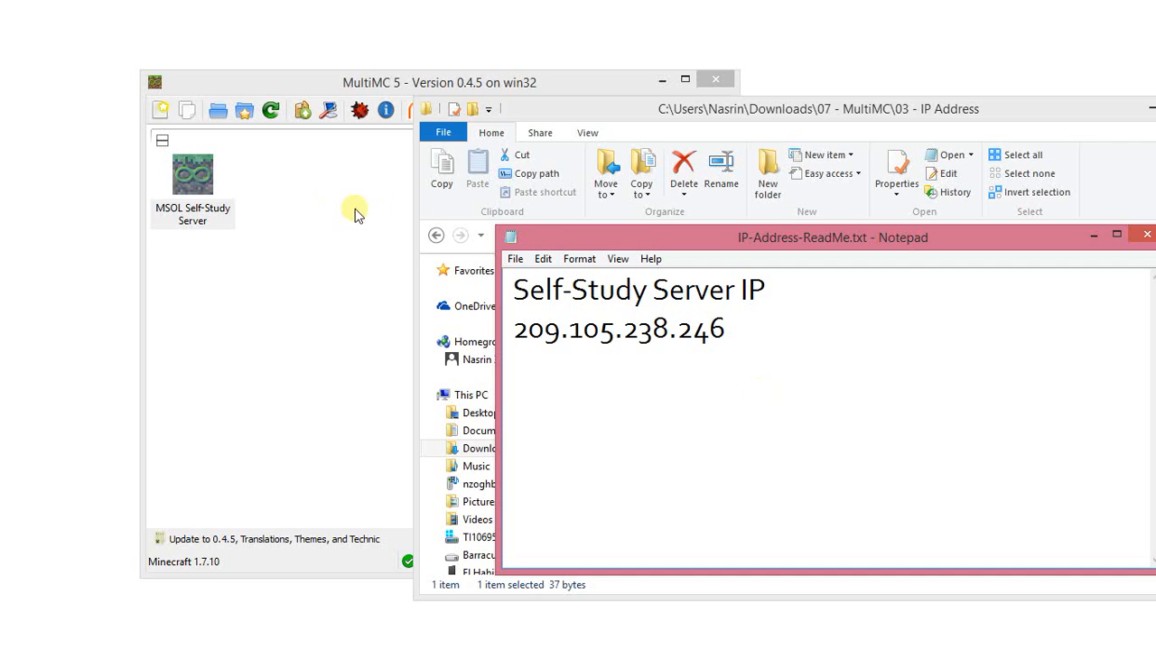
{"action": "left_click", "coordinate": [514, 263]}
{"action": "left_click", "coordinate": [506, 316]}
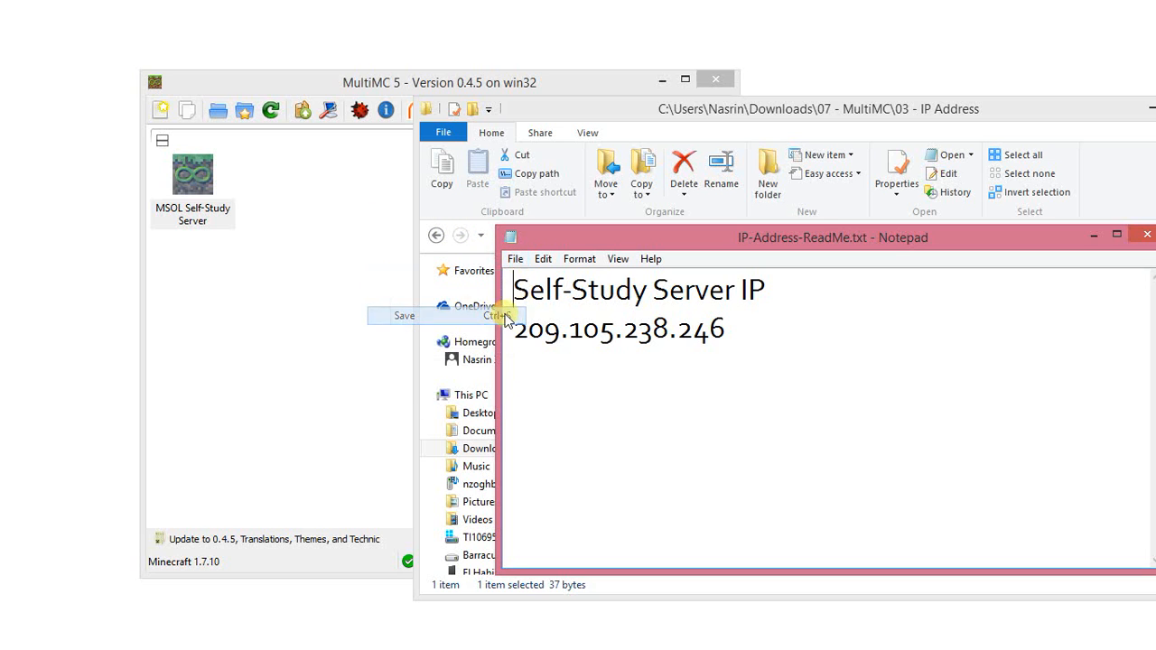
Launch the MSOL Self-Study Server instance and widen its console window while Minecraft loads.
{"action": "left_click", "coordinate": [188, 187]}
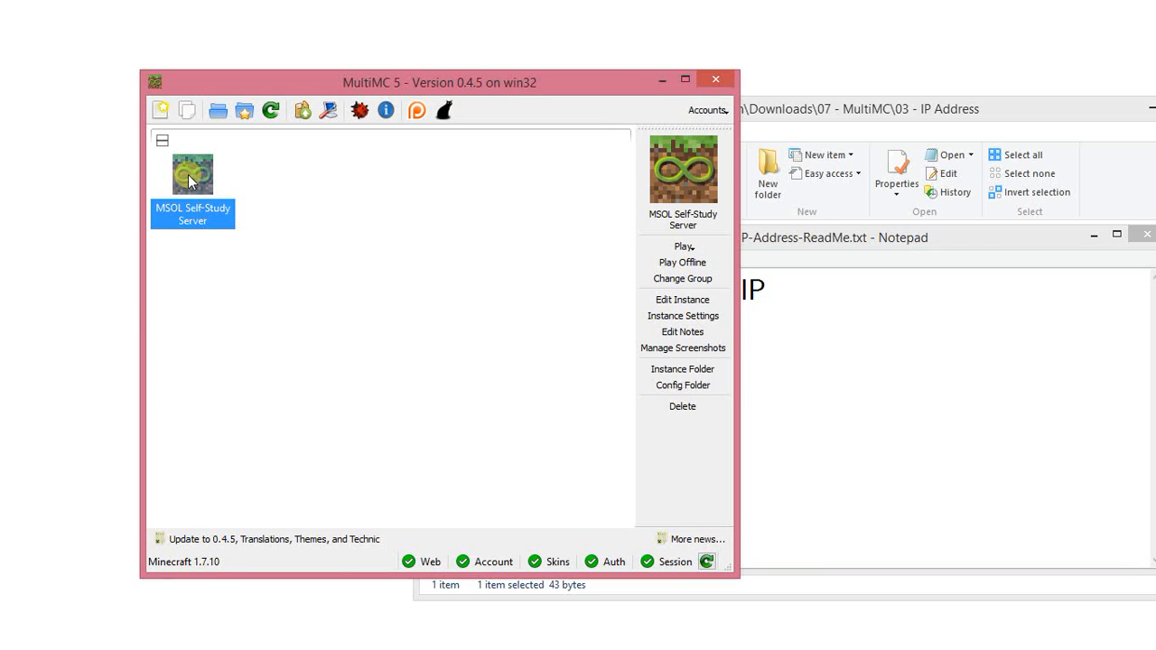
{"action": "double_click", "coordinate": [187, 181]}
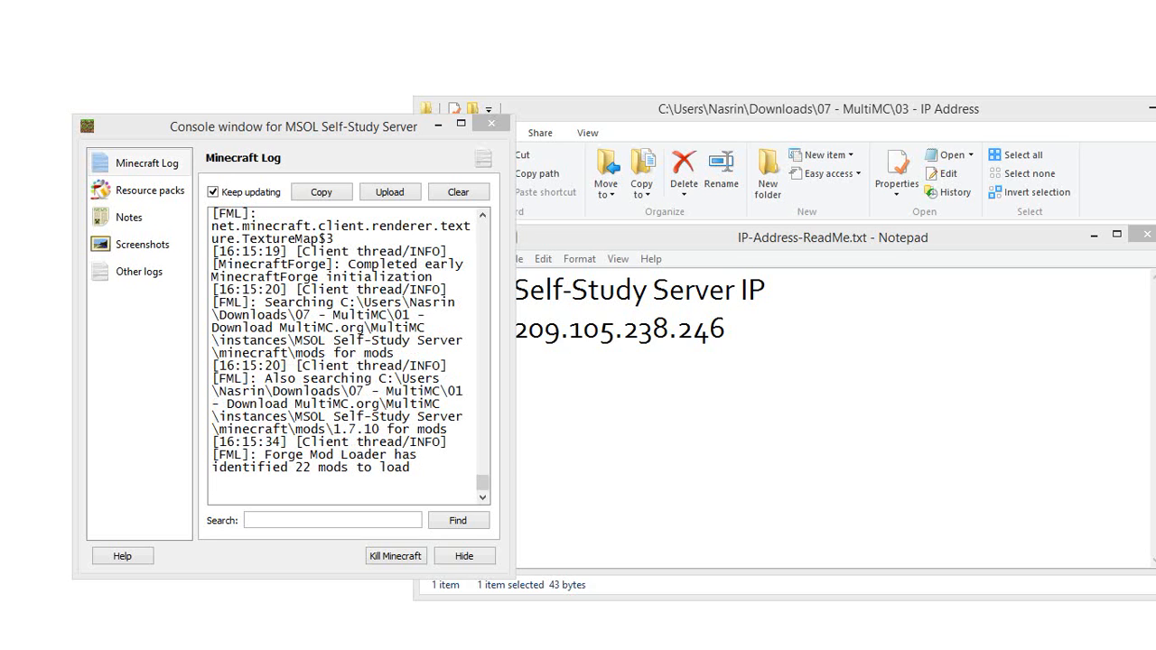
{"action": "left_click", "coordinate": [395, 130]}
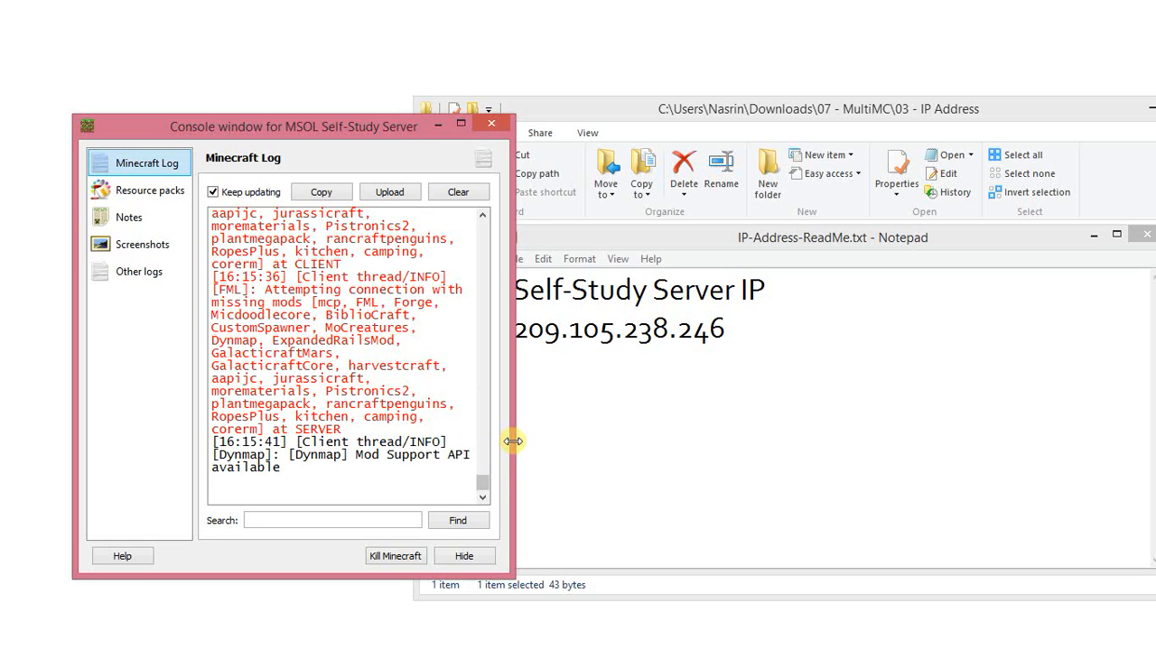
{"action": "left_click_drag", "start_coordinate": [513, 441], "coordinate": [538, 431]}
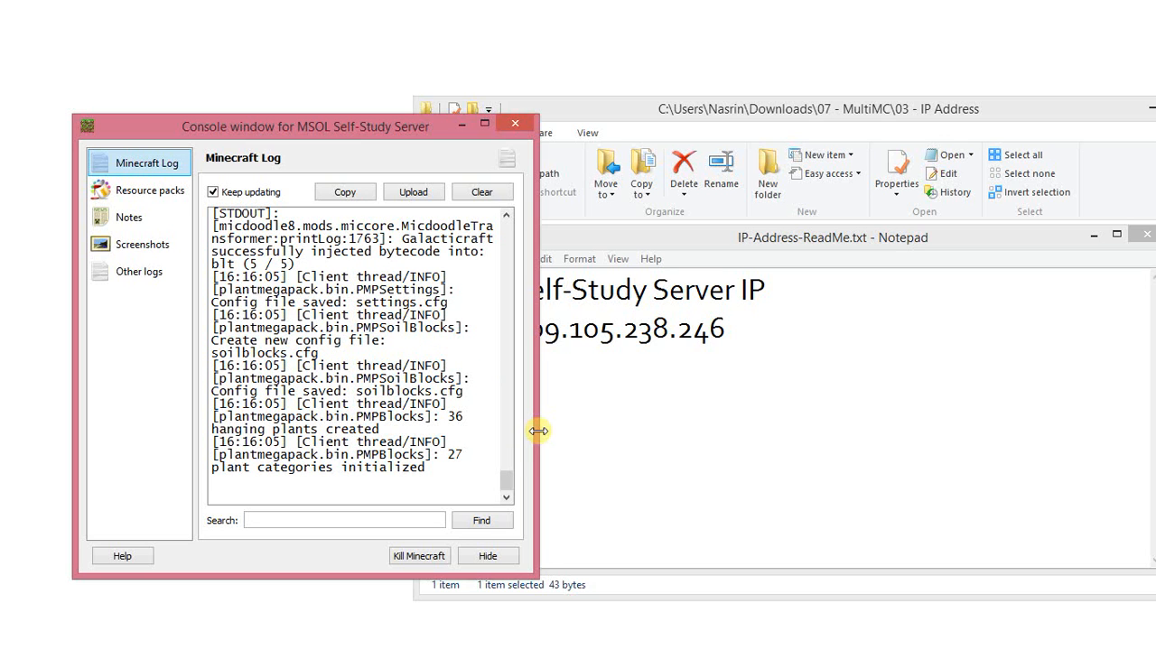
{"action": "left_click_drag", "start_coordinate": [539, 430], "coordinate": [718, 429]}
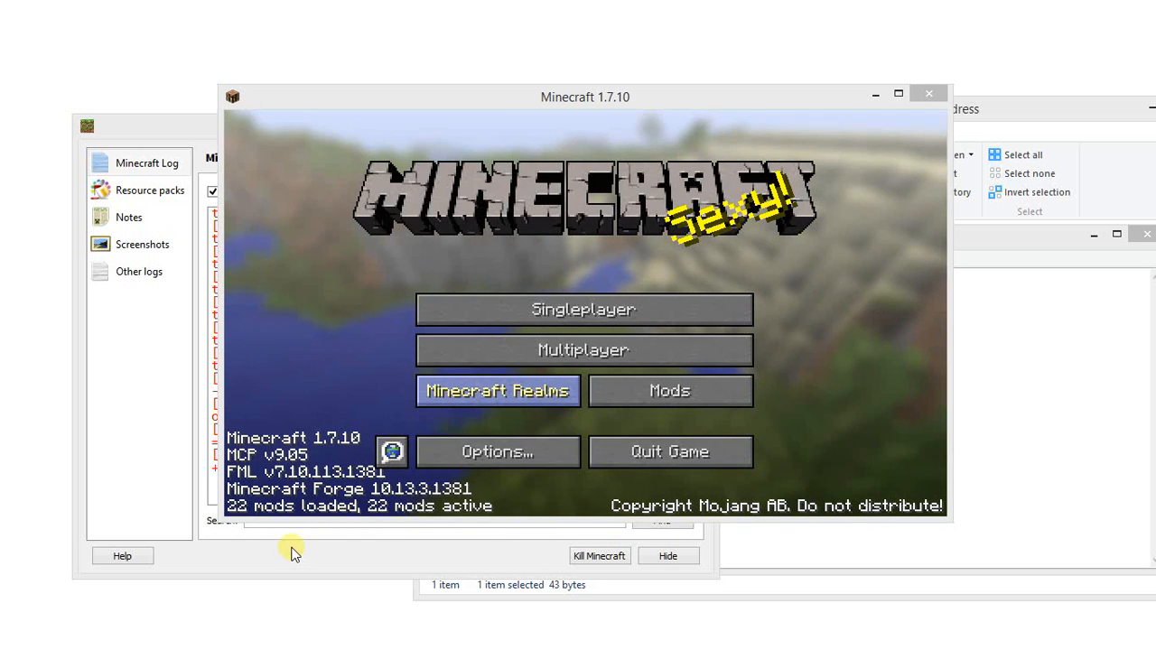
Start adding a multiplayer server in Minecraft and name it "MSOL - Self-Study Server".
{"action": "left_click", "coordinate": [641, 351]}
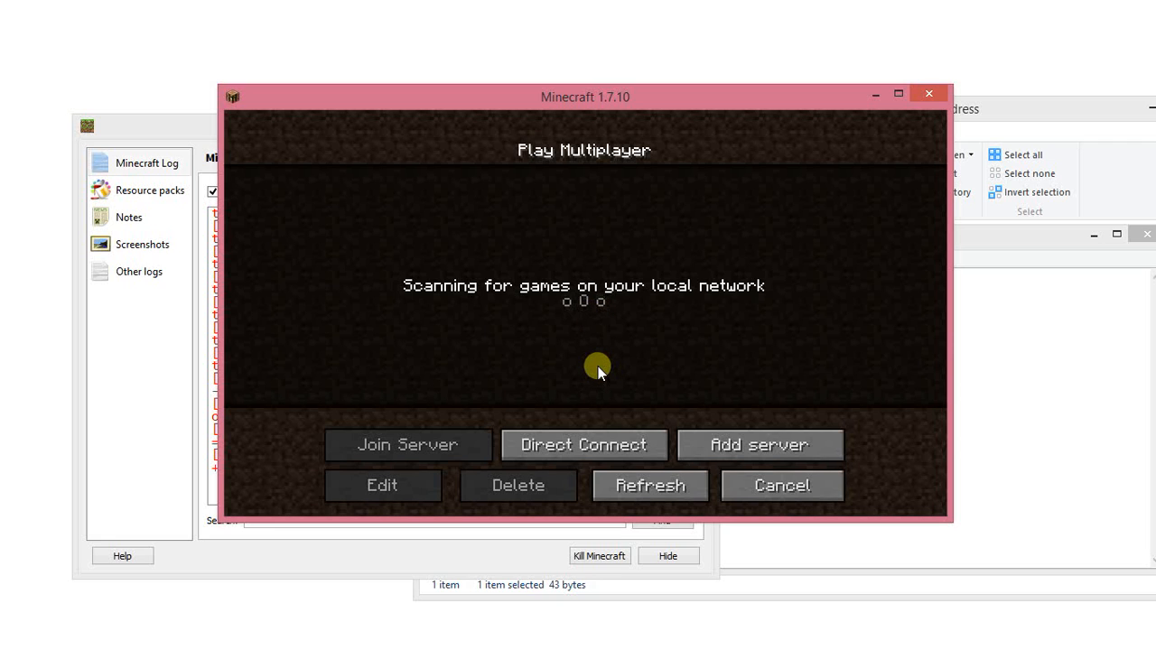
{"action": "left_click", "coordinate": [700, 436]}
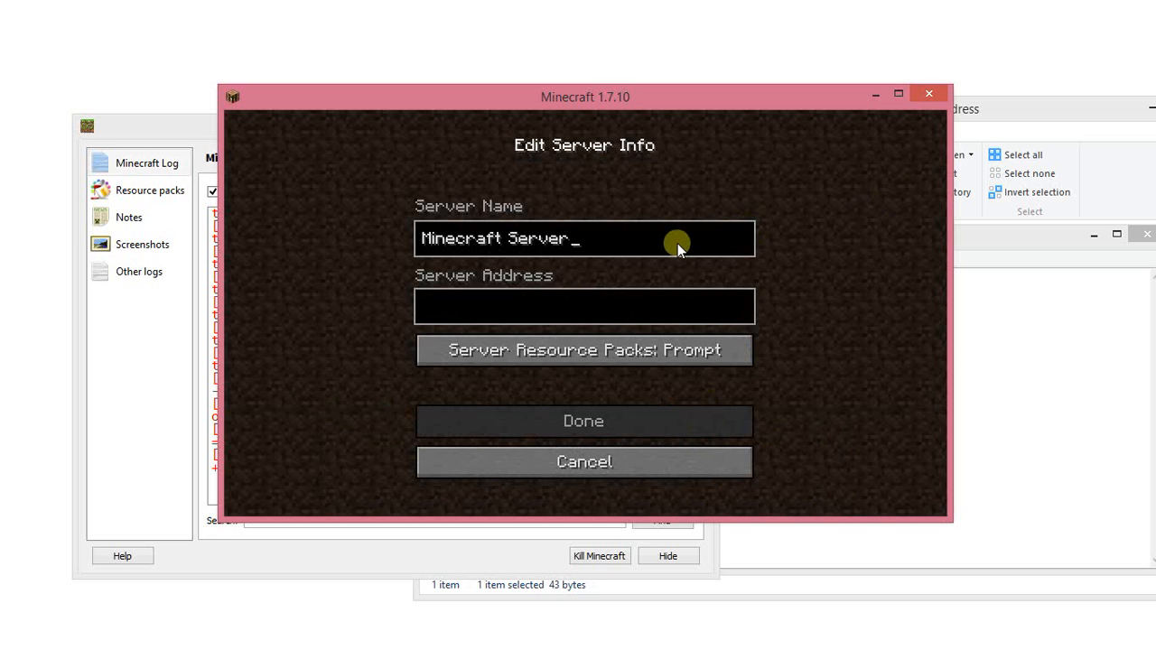
{"action": "key", "text": "BackSpace"}
{"action": "key", "text": "BackSpace"}
{"action": "key", "text": "BackSpace"}
{"action": "key", "text": "BackSpace"}
{"action": "key", "text": "BackSpace"}
{"action": "key", "text": "BackSpace"}
{"action": "key", "text": "BackSpace"}
{"action": "key", "text": "BackSpace"}
{"action": "key", "text": "BackSpace"}
{"action": "key", "text": "BackSpace"}
{"action": "key", "text": "BackSpace"}
{"action": "key", "text": "BackSpace"}
{"action": "key", "text": "BackSpace"}
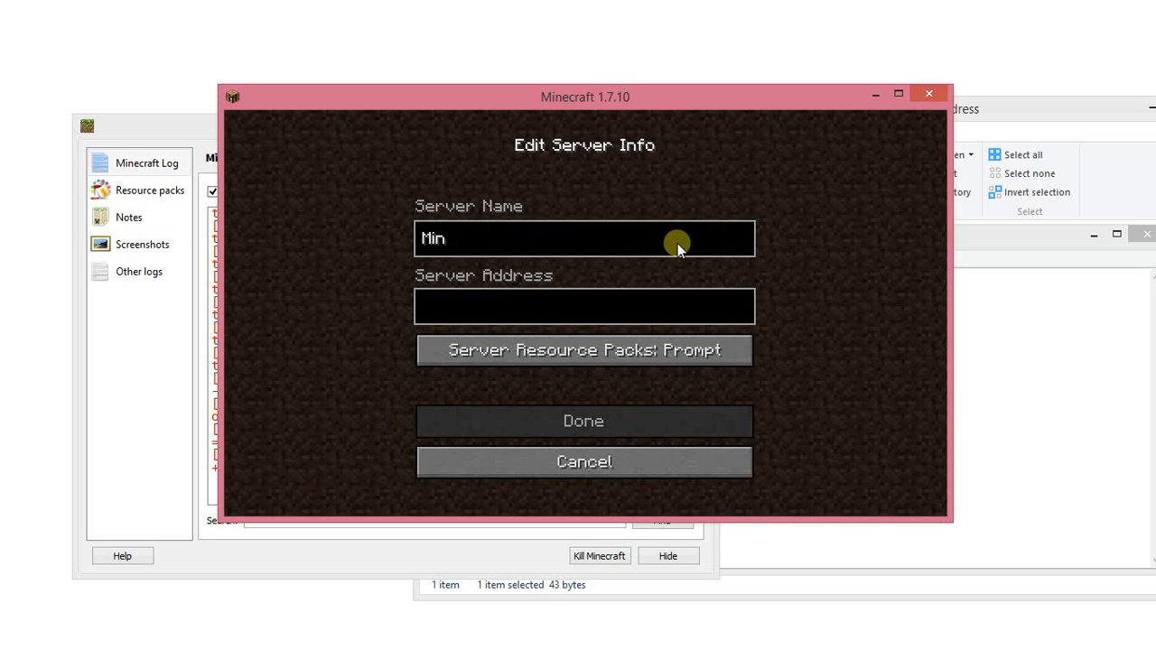
{"action": "key", "text": "BackSpace"}
{"action": "key", "text": "BackSpace"}
{"action": "key", "text": "BackSpace"}
{"action": "type", "text": "MSOL - Schol"}
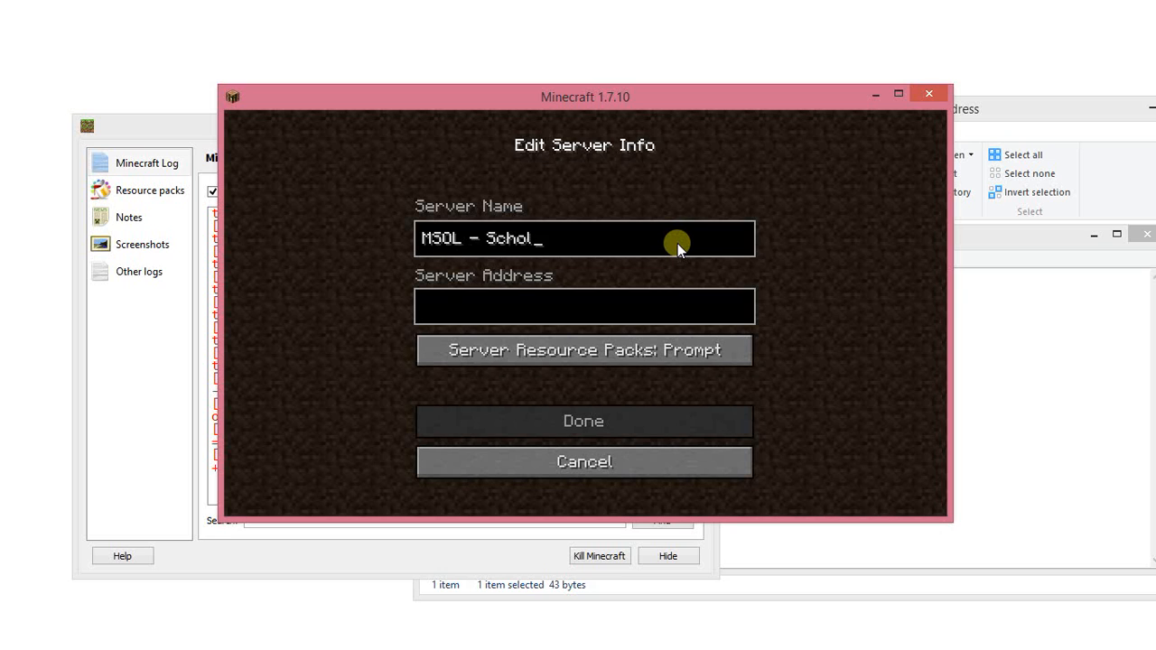
{"action": "key", "text": "BackSpace"}
{"action": "type", "text": "ol of Learni"}
{"action": "type", "text": "ng"}
{"action": "type", "text": "Self-"}
{"action": "type", "text": "5"}
{"action": "key", "text": "BackSpace"}
{"action": "key", "text": "BackSpace"}
{"action": "key", "text": "BackSpace"}
{"action": "key", "text": "BackSpace"}
{"action": "key", "text": "BackSpace"}
{"action": "key", "text": "BackSpace"}
{"action": "key", "text": "BackSpace"}
{"action": "key", "text": "BackSpace"}
{"action": "key", "text": "BackSpace"}
{"action": "key", "text": "BackSpace"}
{"action": "key", "text": "BackSpace"}
{"action": "key", "text": "BackSpace"}
{"action": "key", "text": "BackSpace"}
{"action": "key", "text": "BackSpace"}
{"action": "key", "text": "BackSpace"}
{"action": "key", "text": "BackSpace"}
{"action": "key", "text": "BackSpace"}
{"action": "key", "text": "BackSpace"}
{"action": "key", "text": "BackSpace"}
{"action": "type", "text": "elf-Study Server"}
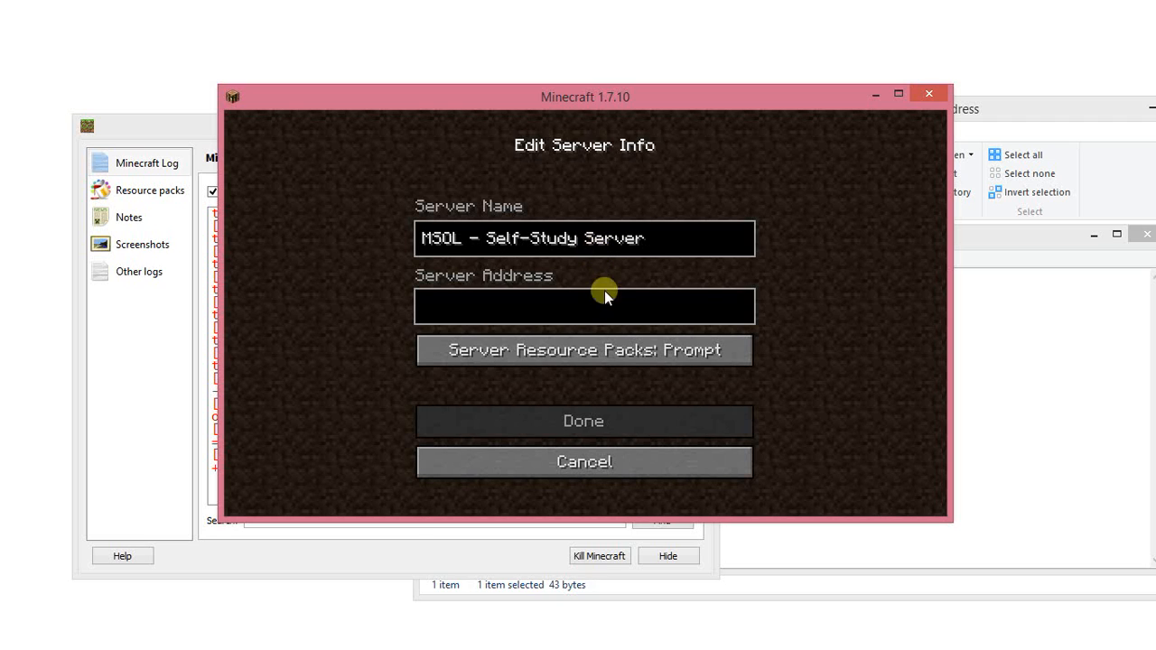
Copy the IP 209.105.238.246 from the Notepad file into the server address and save the server entry.
{"action": "left_click", "coordinate": [720, 311]}
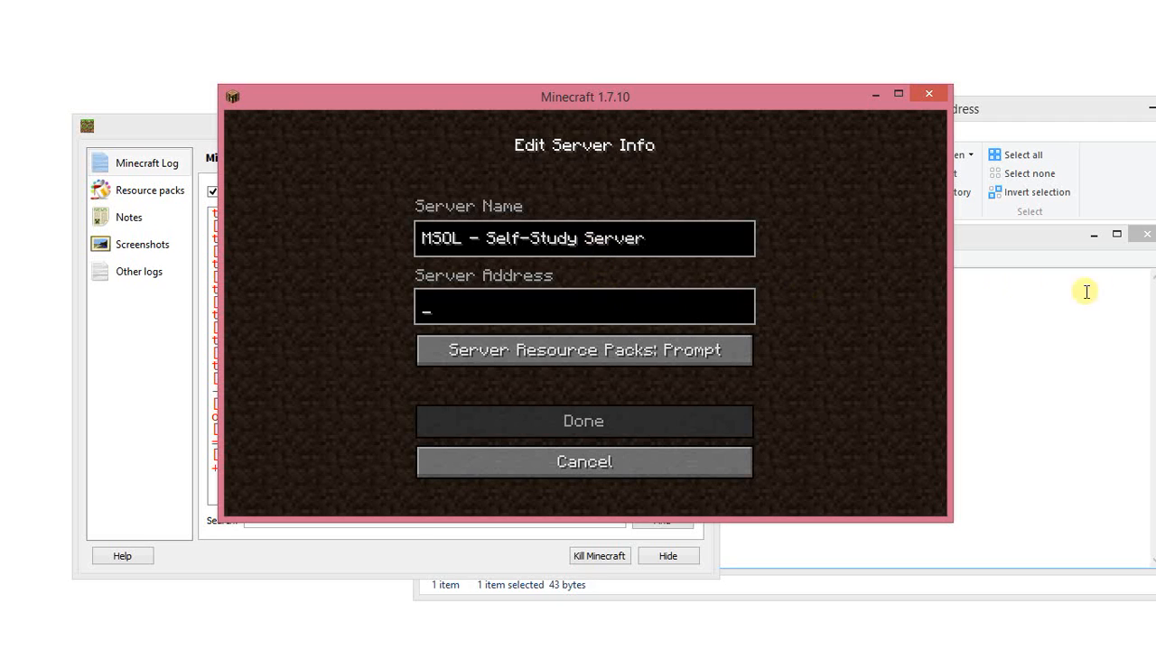
{"action": "left_click", "coordinate": [1048, 291]}
{"action": "left_click_drag", "start_coordinate": [785, 332], "coordinate": [508, 343]}
{"action": "key", "text": "ctrl+c"}
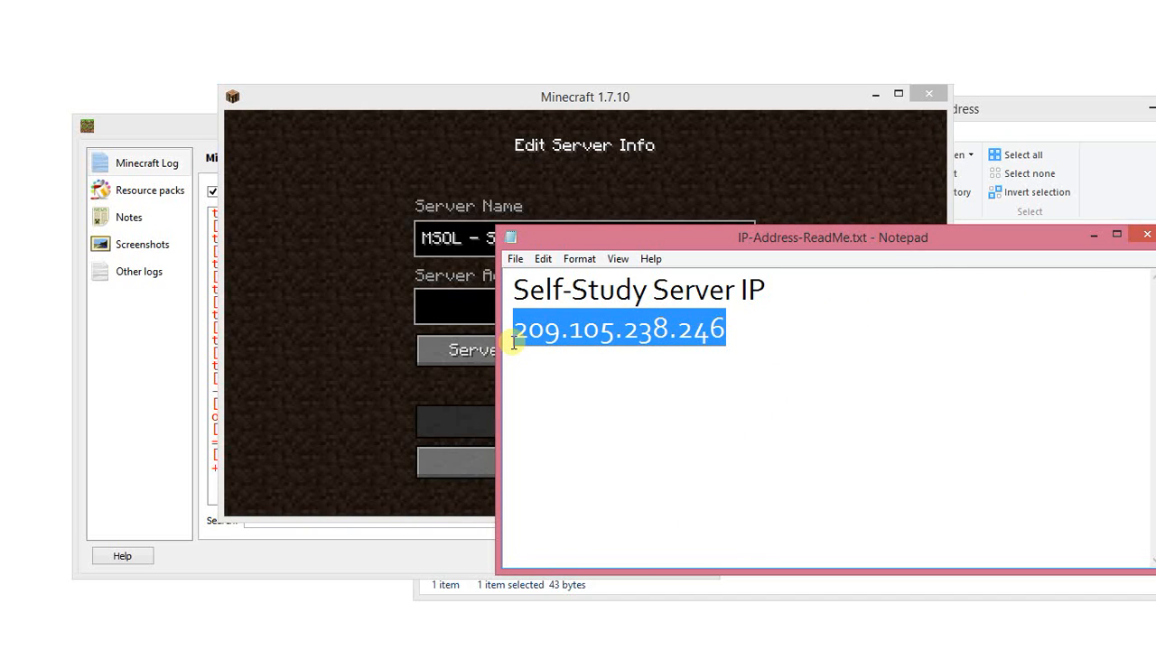
{"action": "left_click", "coordinate": [460, 310]}
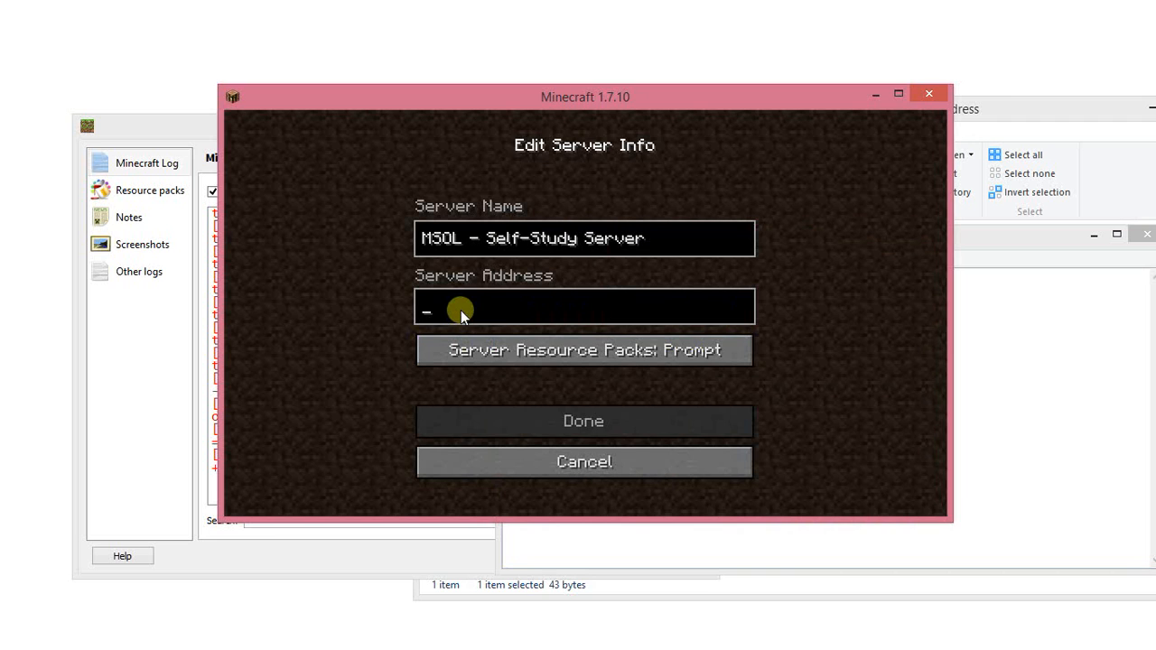
{"action": "key", "text": "ctrl+v"}
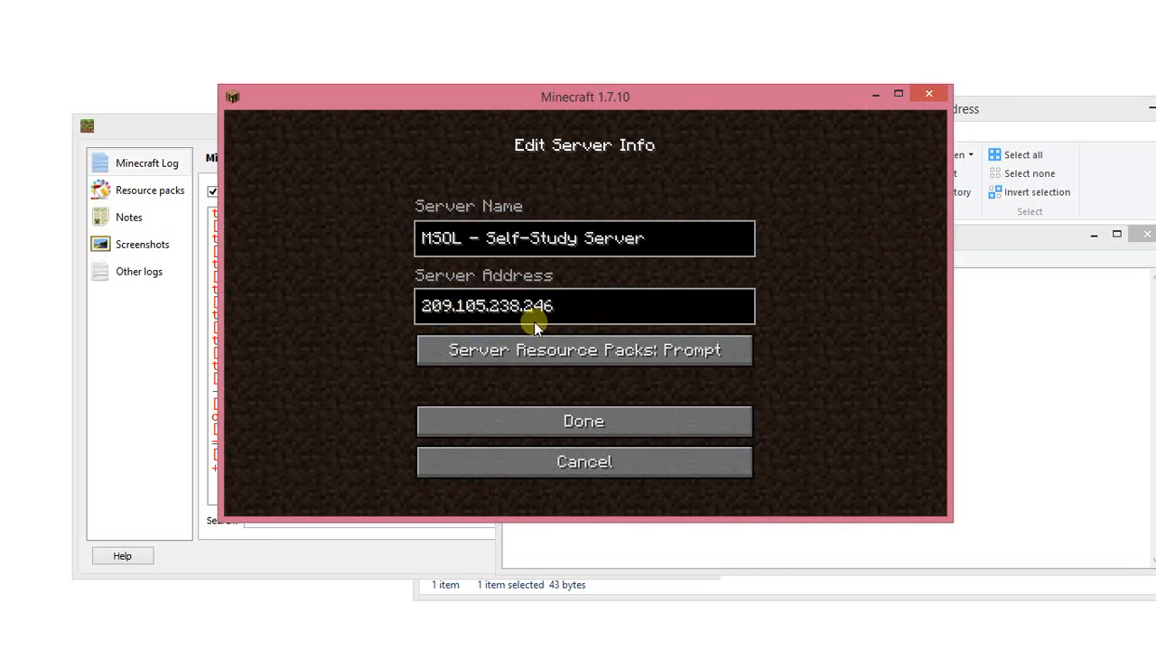
{"action": "left_click", "coordinate": [589, 421]}
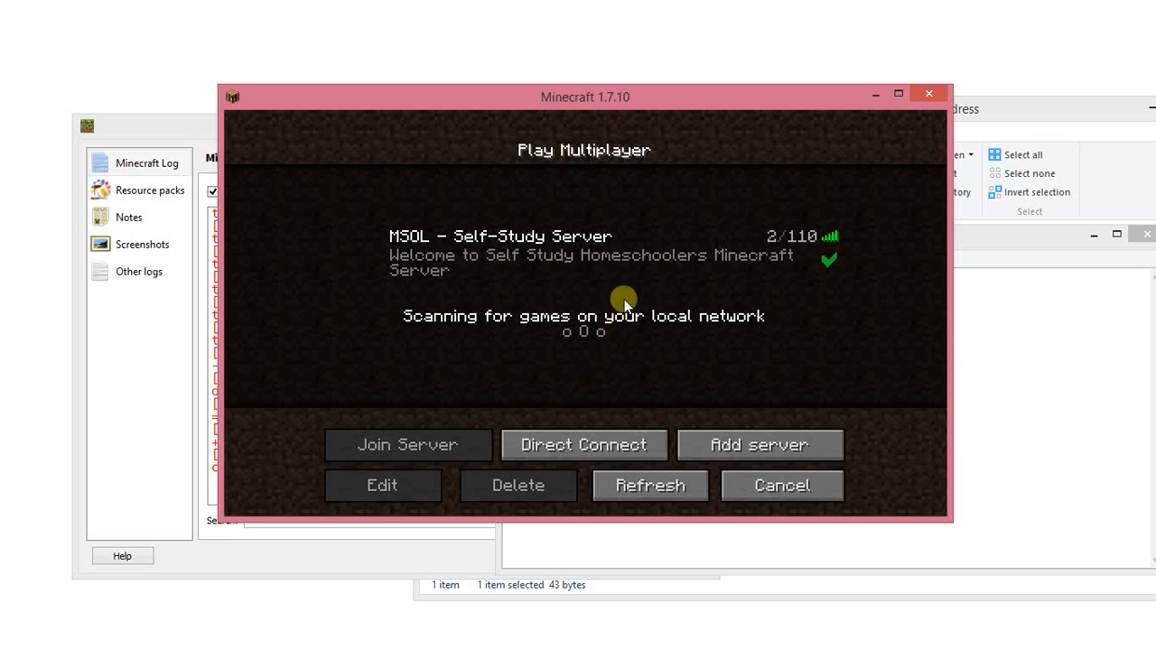
Join the MSOL - Self-Study Server and enter the game world, checking the console log during the login.
{"action": "left_click", "coordinate": [749, 250]}
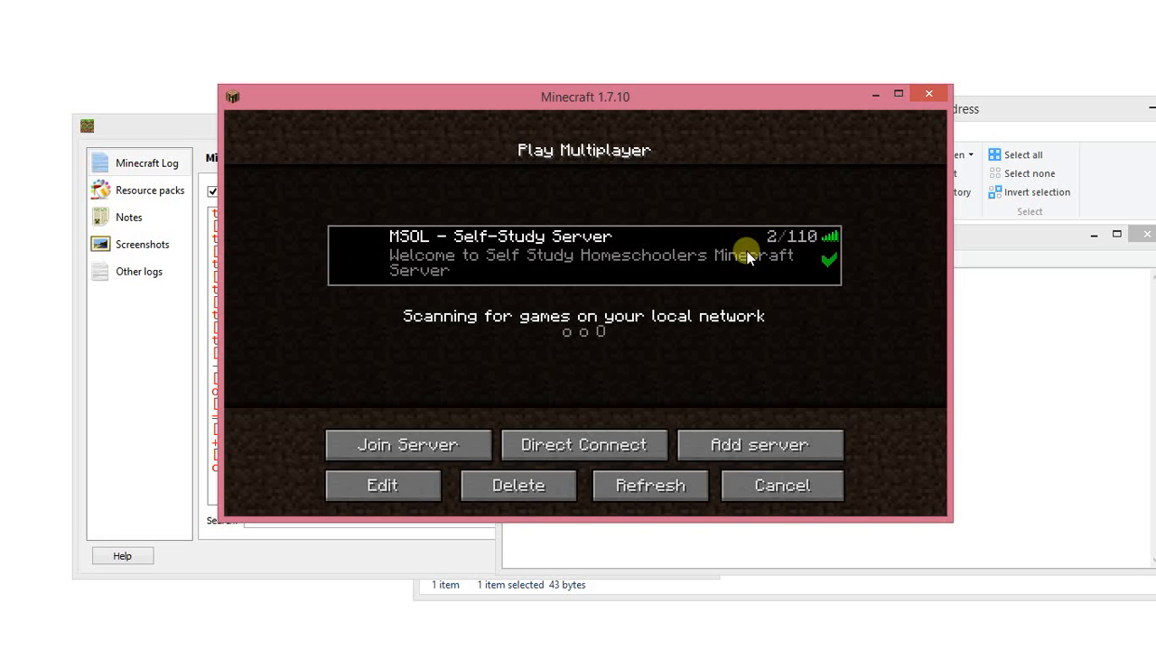
{"action": "left_click", "coordinate": [412, 441]}
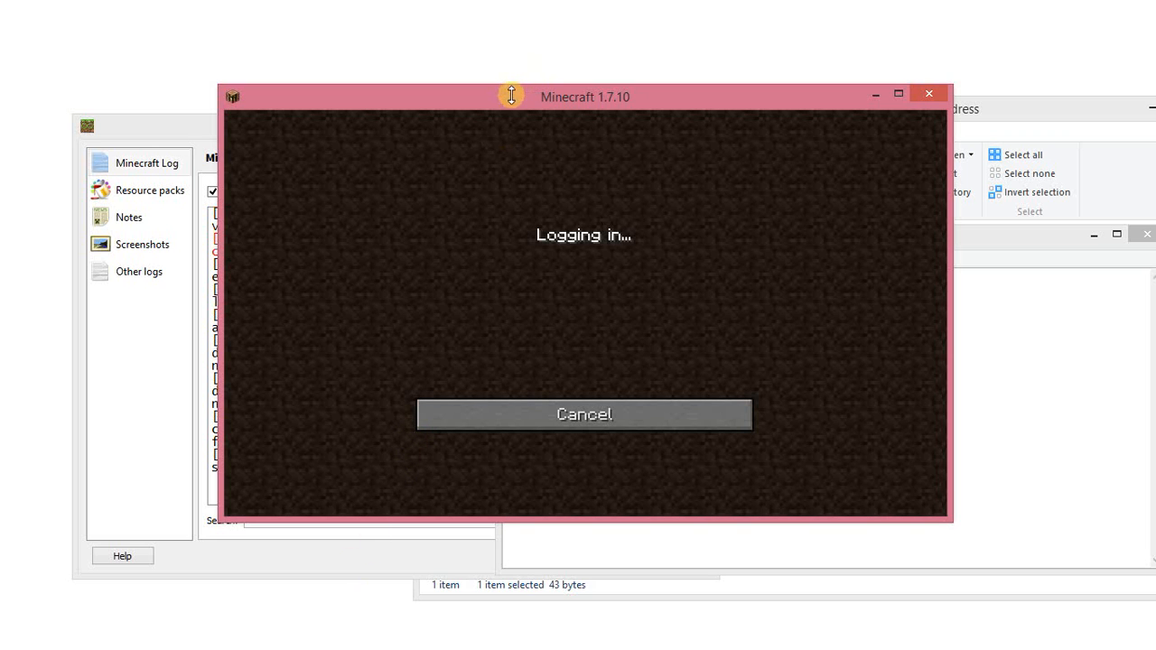
{"action": "left_click", "coordinate": [150, 128]}
{"action": "left_click_drag", "start_coordinate": [346, 127], "coordinate": [321, 133]}
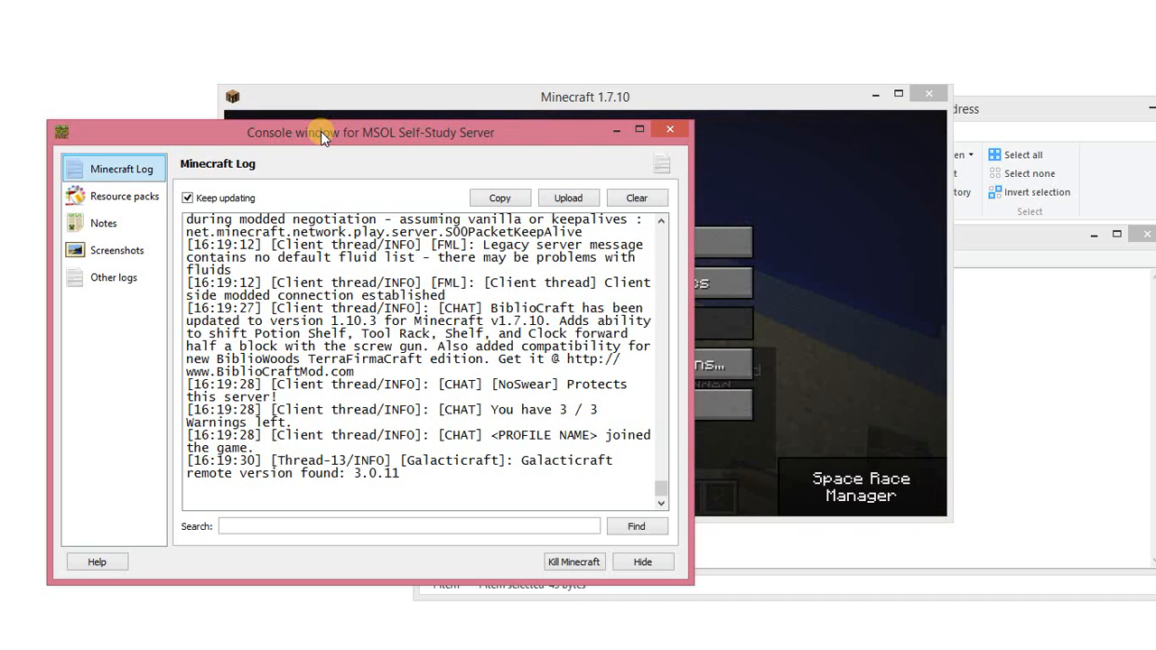
{"action": "left_click", "coordinate": [362, 96]}
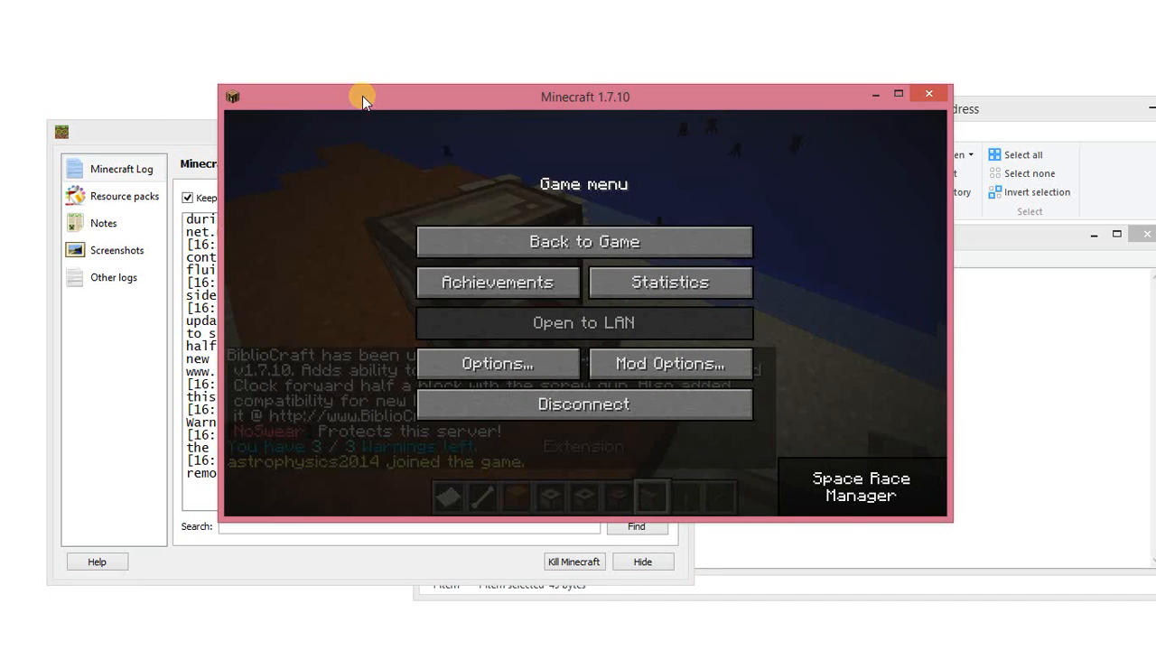
{"action": "left_click", "coordinate": [574, 237]}
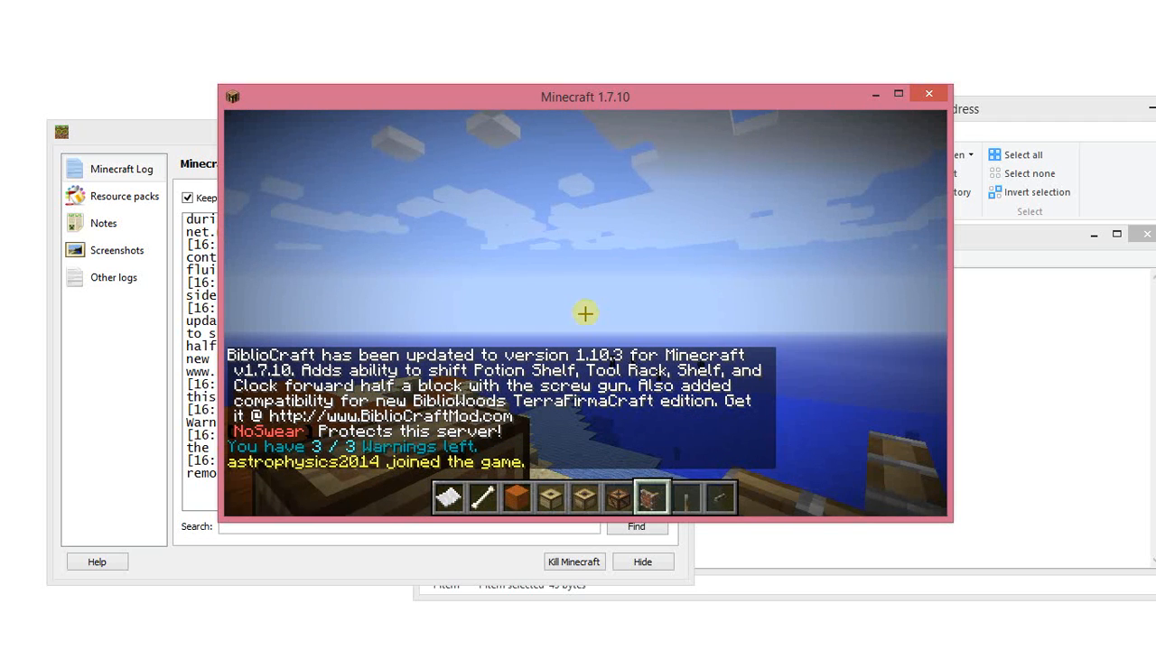
Pause the game and reduce the render distance to 4 chunks in the video settings.
{"action": "key", "text": "Escape"}
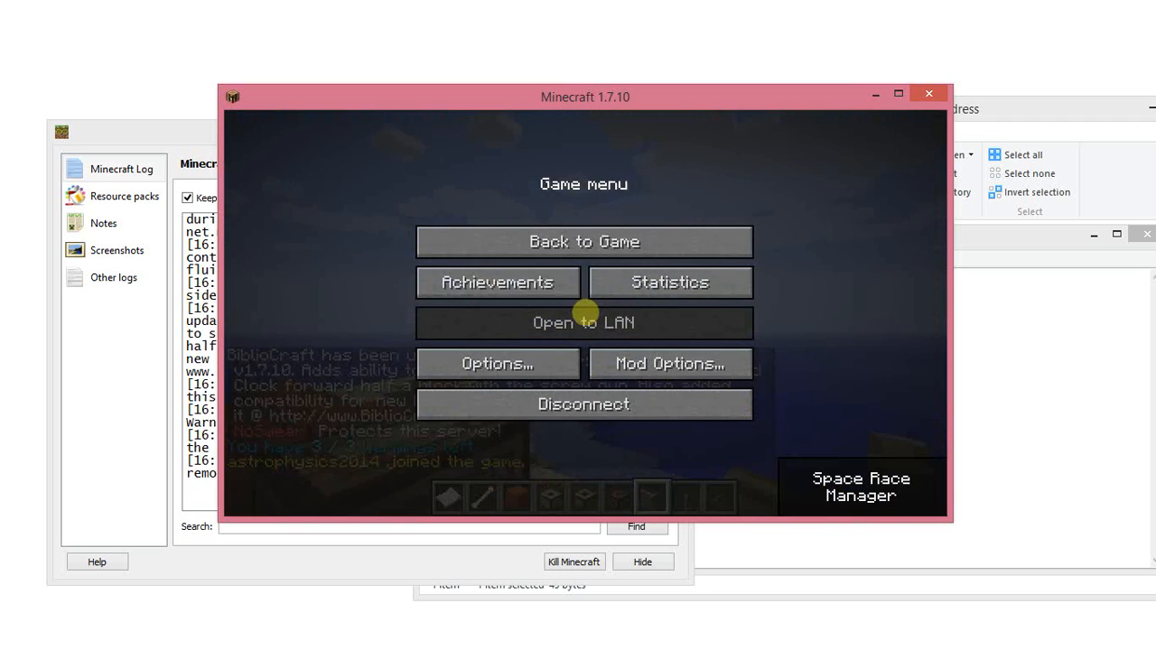
{"action": "left_click", "coordinate": [542, 368]}
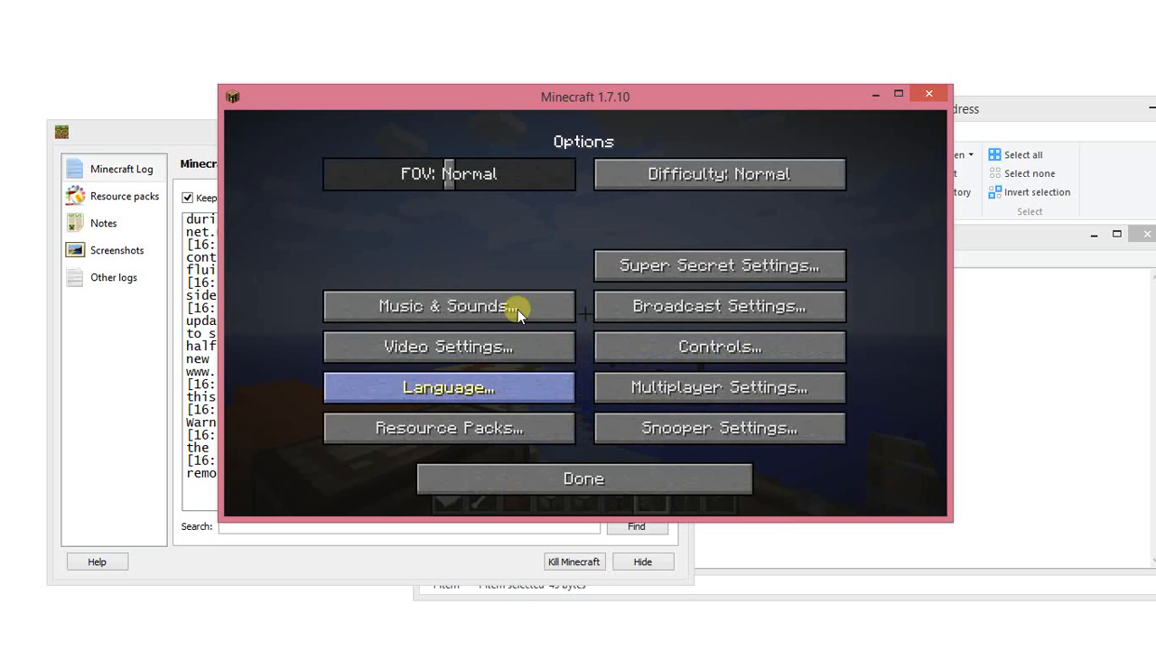
{"action": "left_click", "coordinate": [485, 347]}
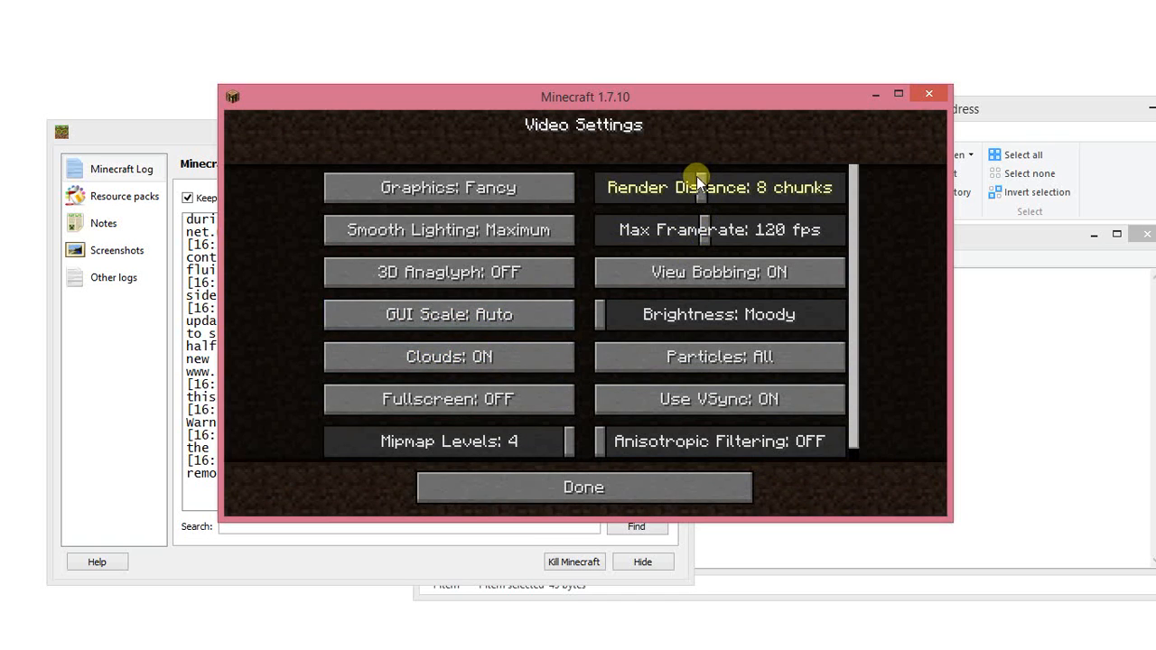
{"action": "left_click_drag", "start_coordinate": [701, 176], "coordinate": [641, 178]}
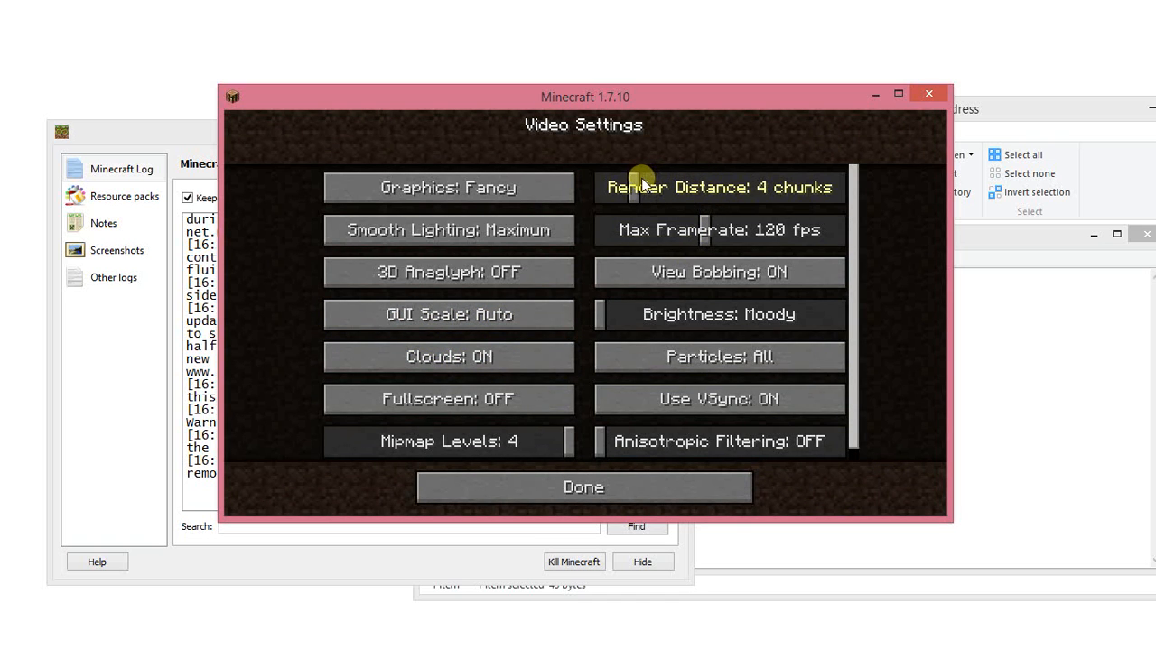
Lower the video settings to Fast graphics, Minimum smooth lighting, Decreased particles and clouds OFF.
{"action": "left_click", "coordinate": [508, 194]}
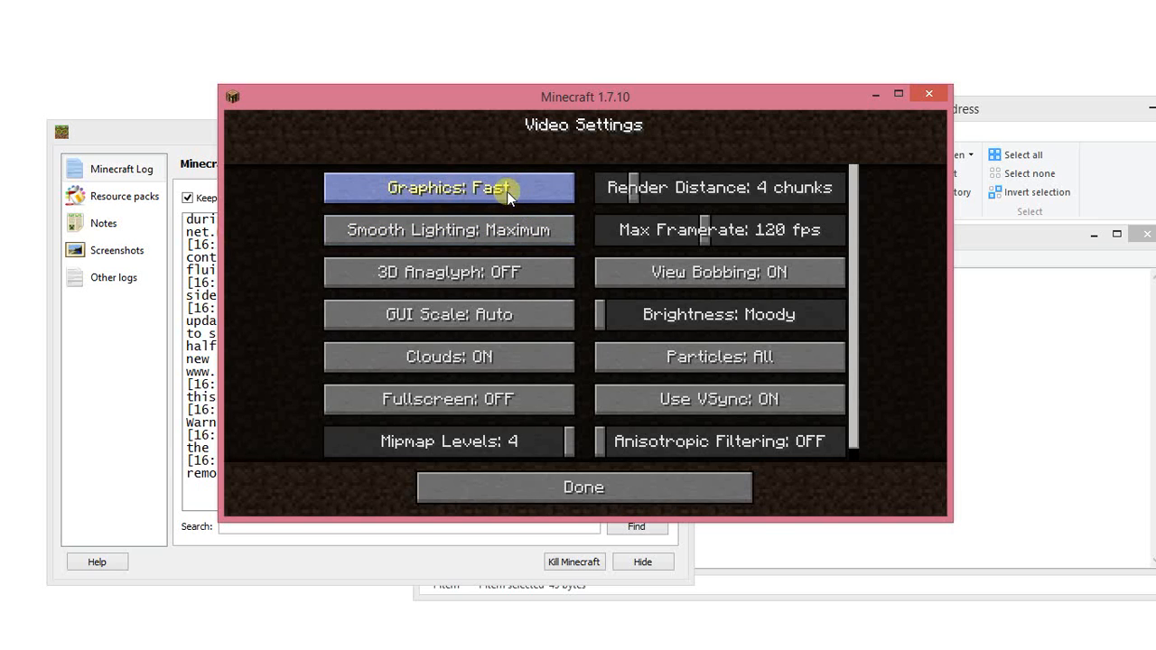
{"action": "left_click", "coordinate": [478, 229]}
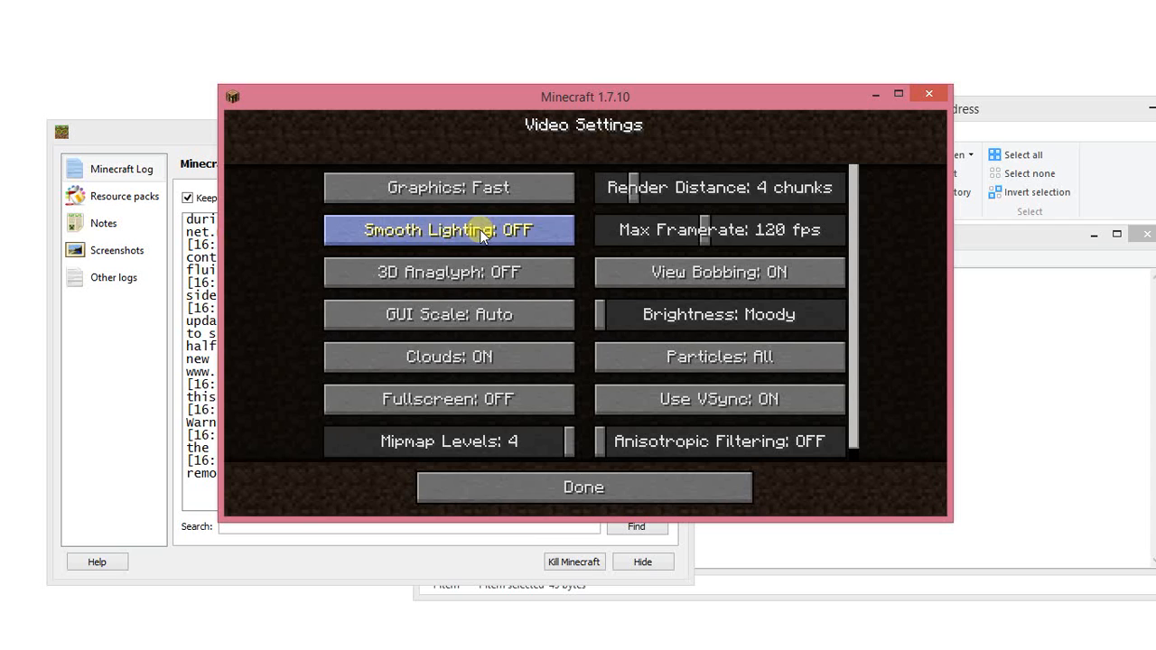
{"action": "left_click", "coordinate": [481, 232]}
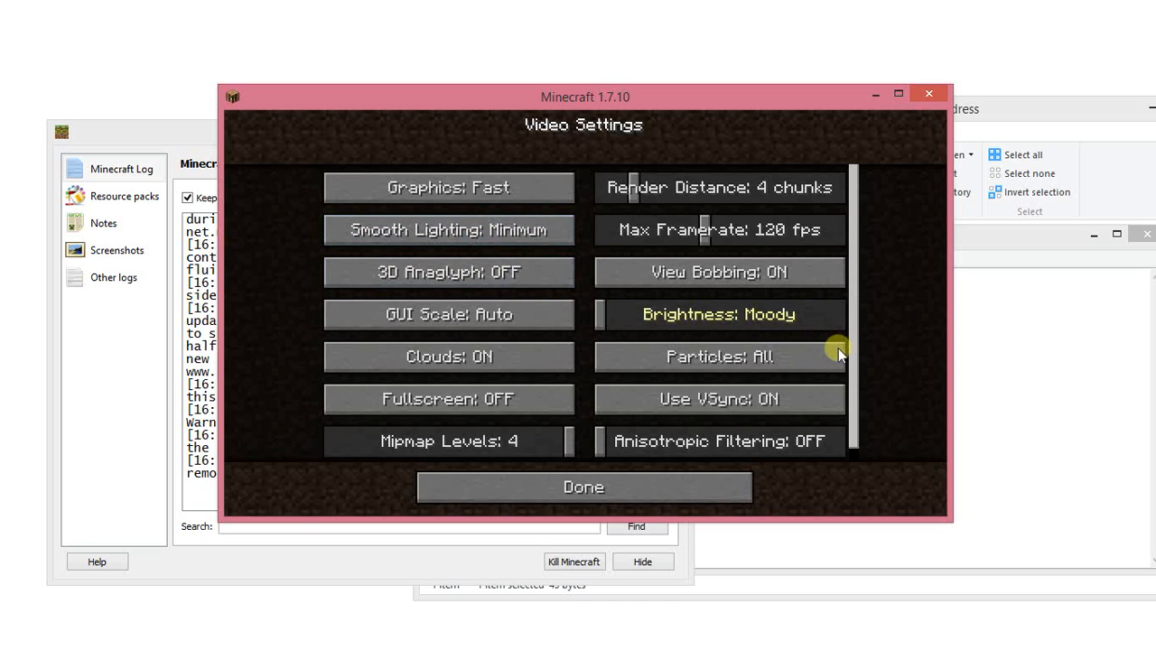
{"action": "left_click", "coordinate": [766, 357]}
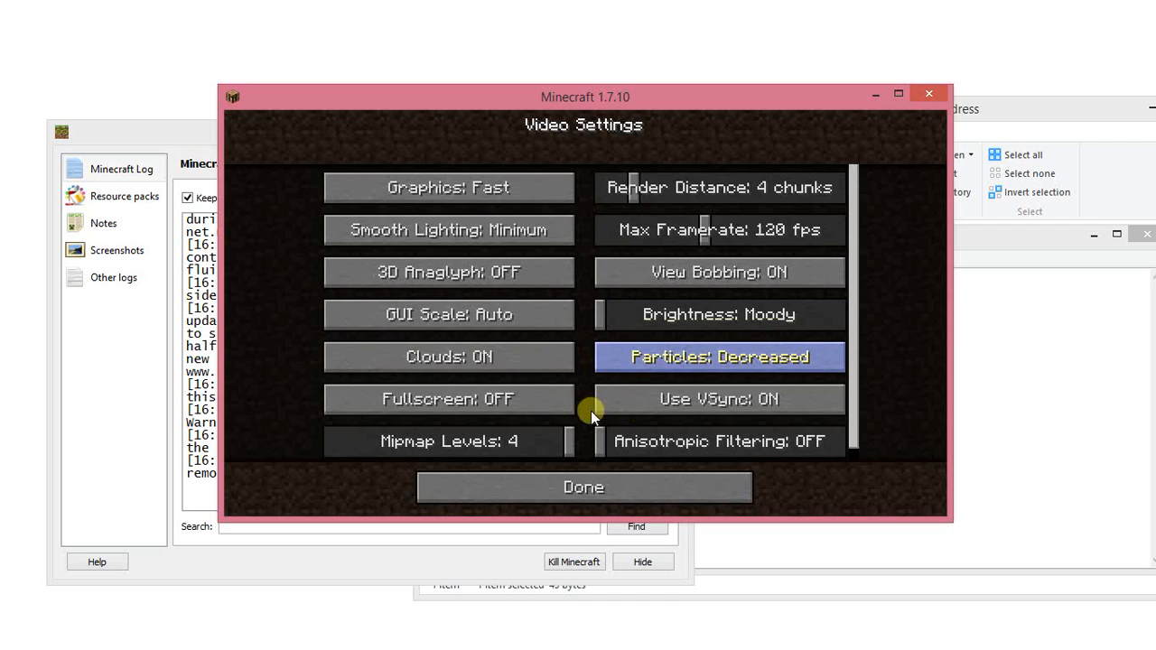
{"action": "left_click", "coordinate": [531, 359]}
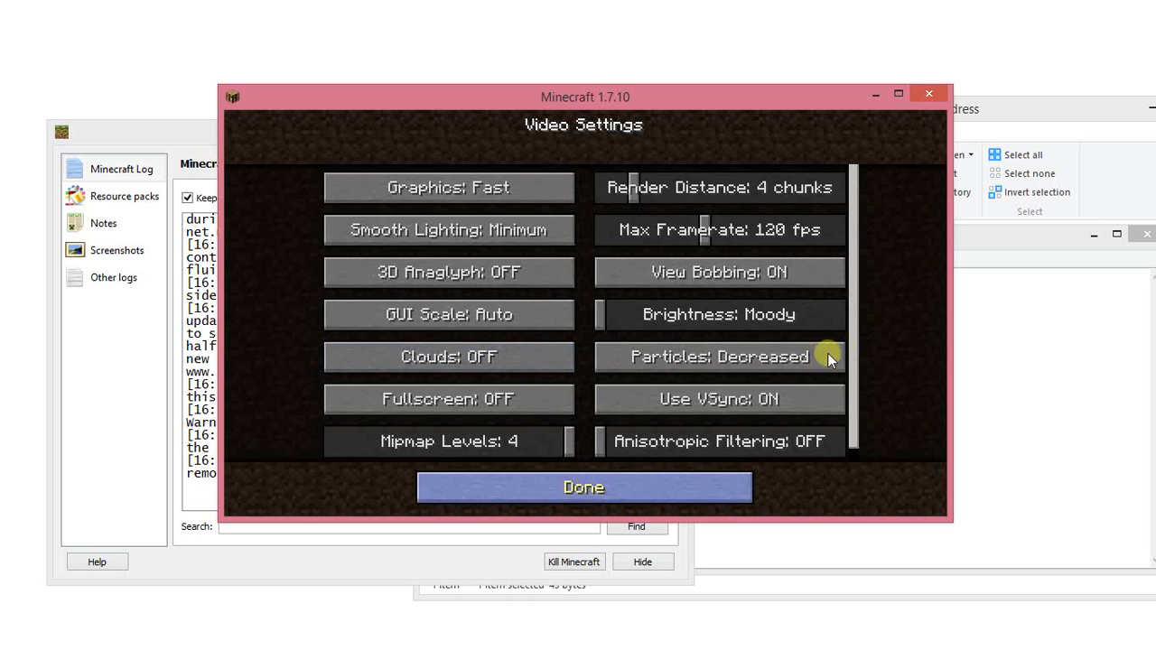
Return from the video settings to the game world and pause the game again after looking around.
{"action": "left_click", "coordinate": [626, 483]}
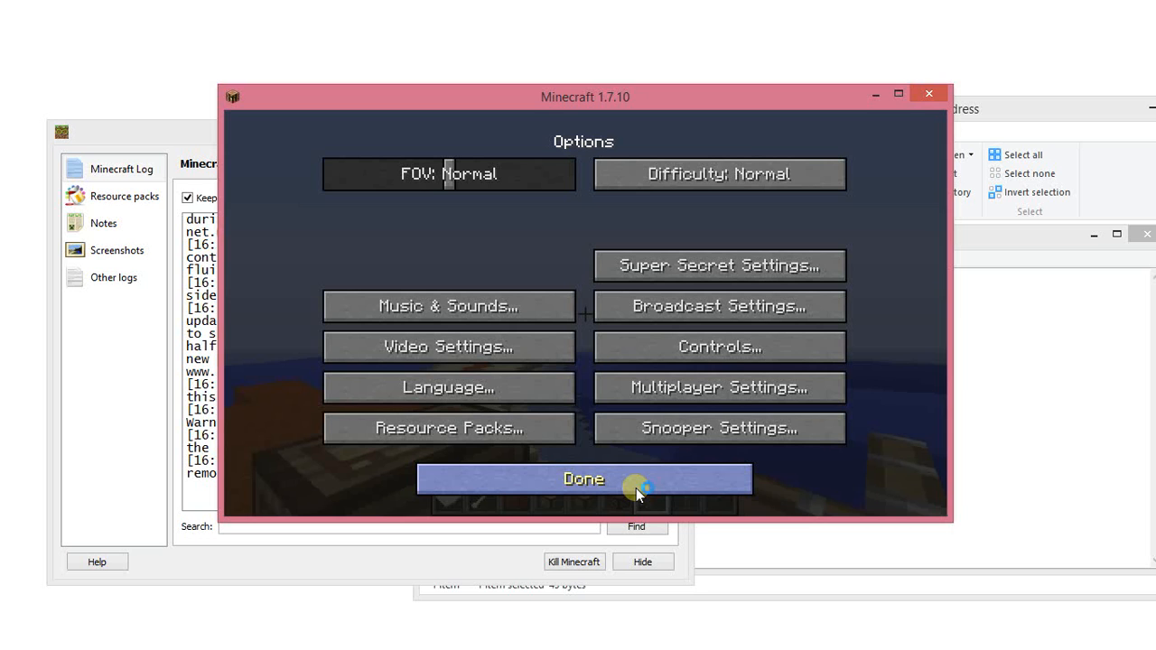
{"action": "left_click", "coordinate": [641, 487]}
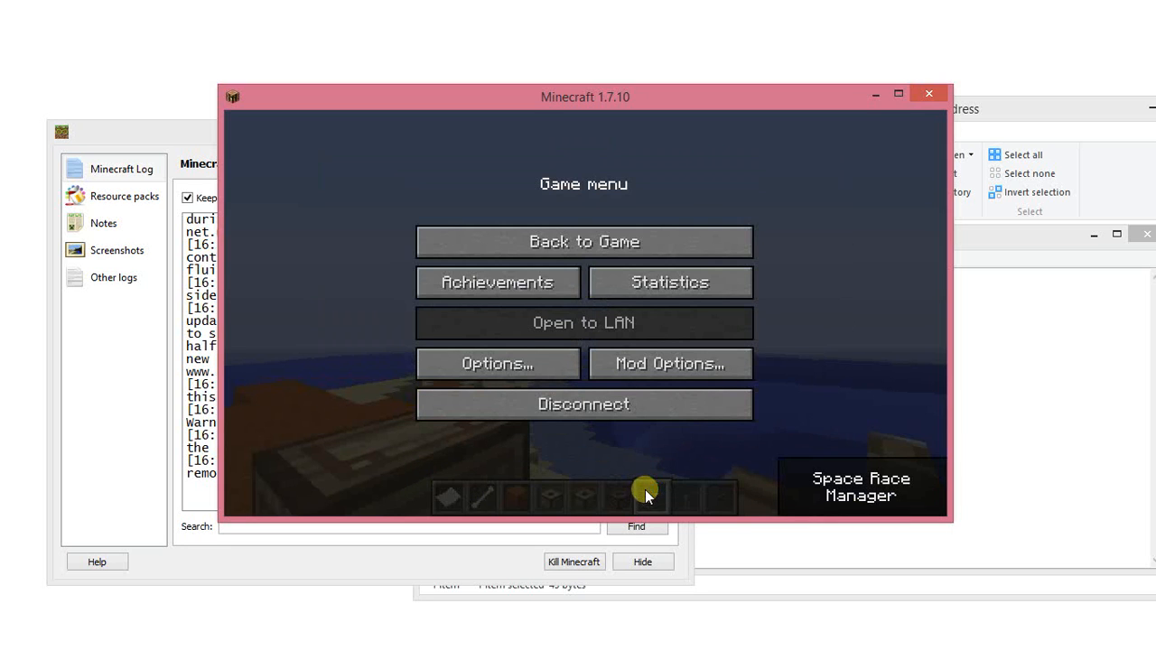
{"action": "left_click", "coordinate": [556, 242]}
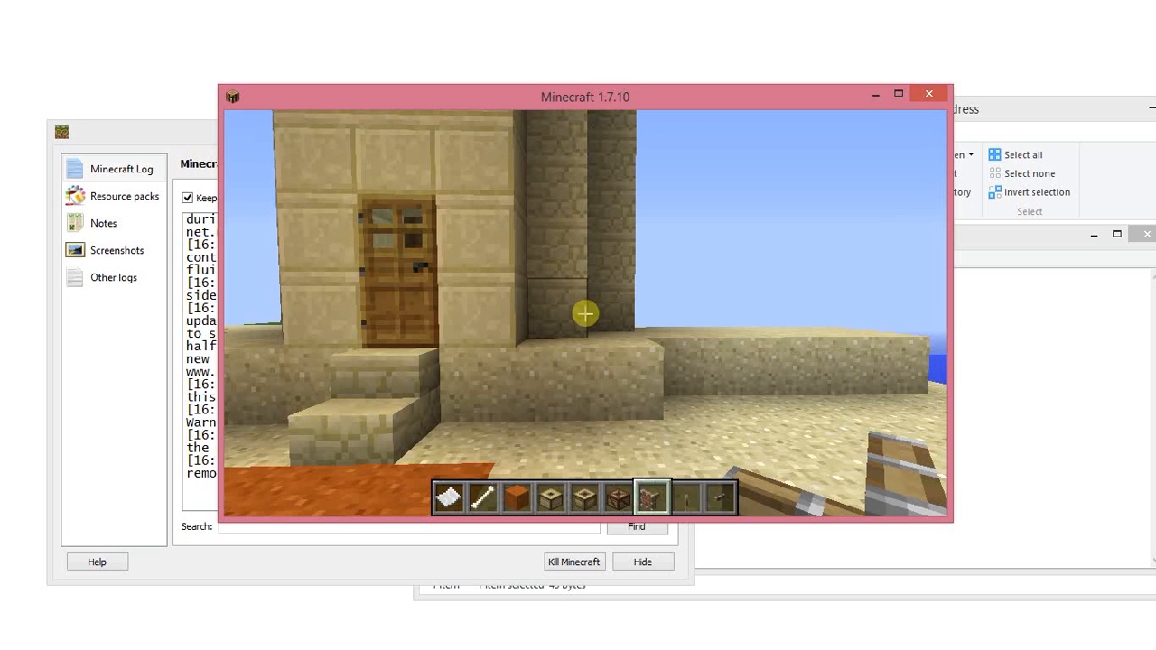
{"action": "key", "text": "Escape"}
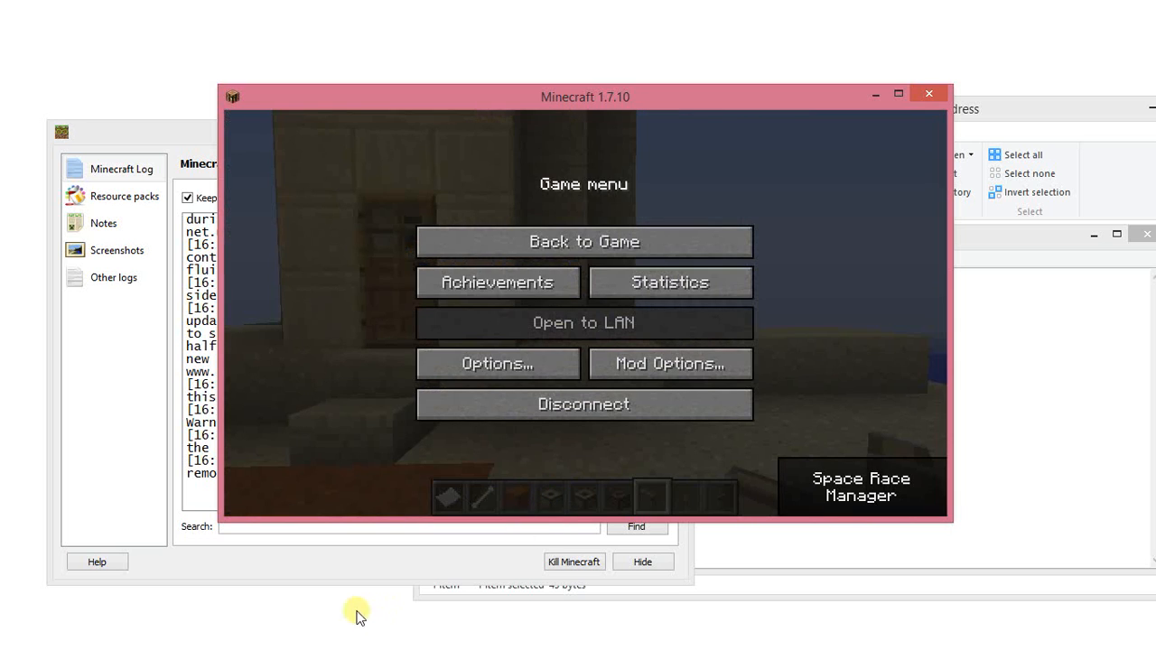